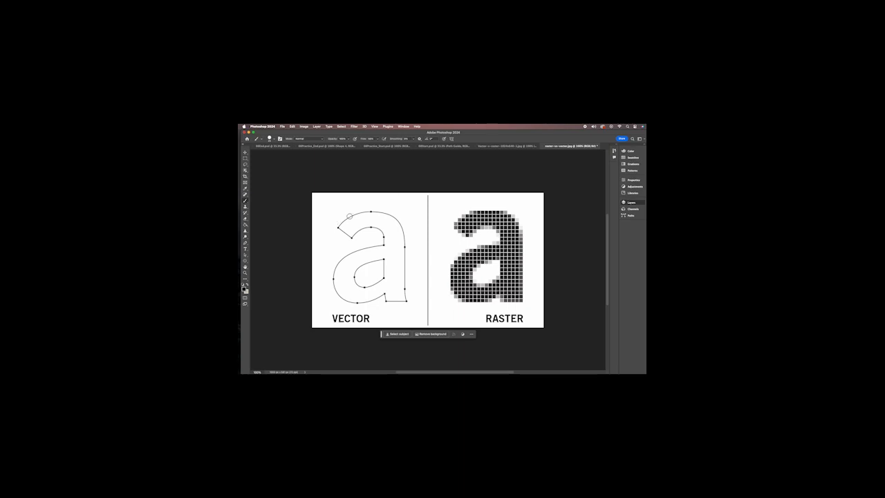
- Compare the hummingbird and letter 'a' example images that illustrate raster versus vector graphics
left_click(498, 147)
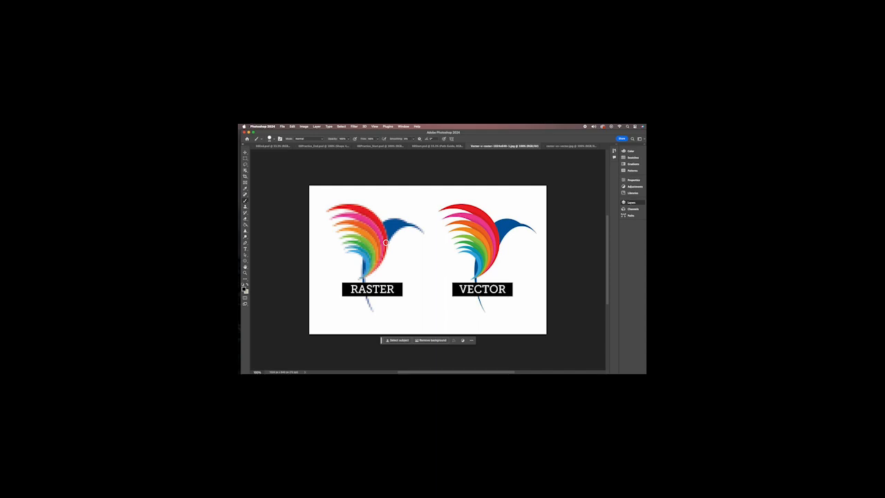
left_click(546, 146)
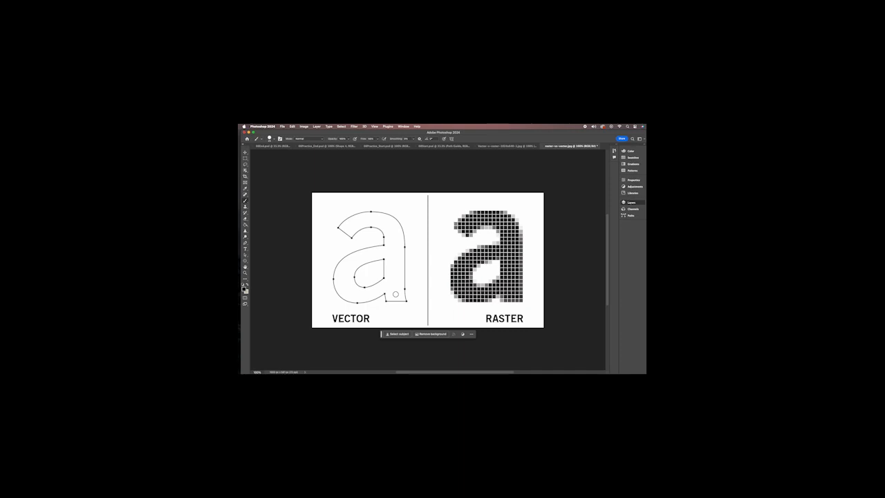
left_click(478, 147)
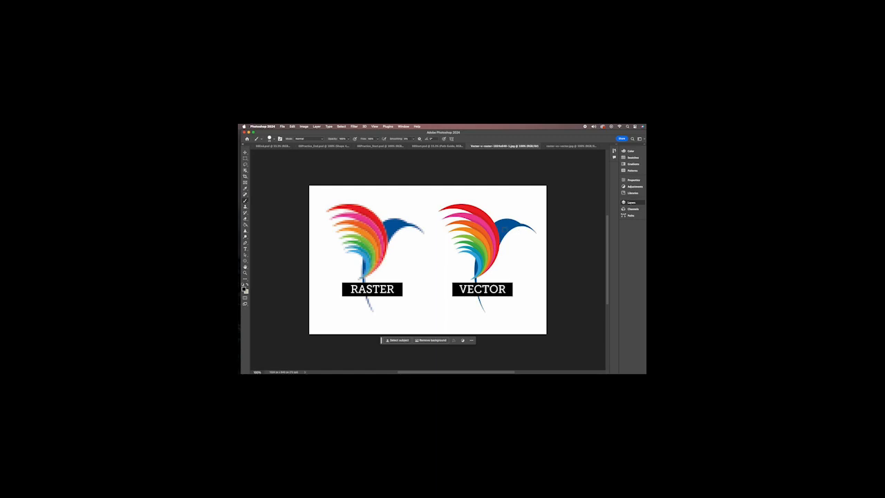
- Close both raster-versus-vector example images, discarding the changes to the letter image
left_click(462, 146)
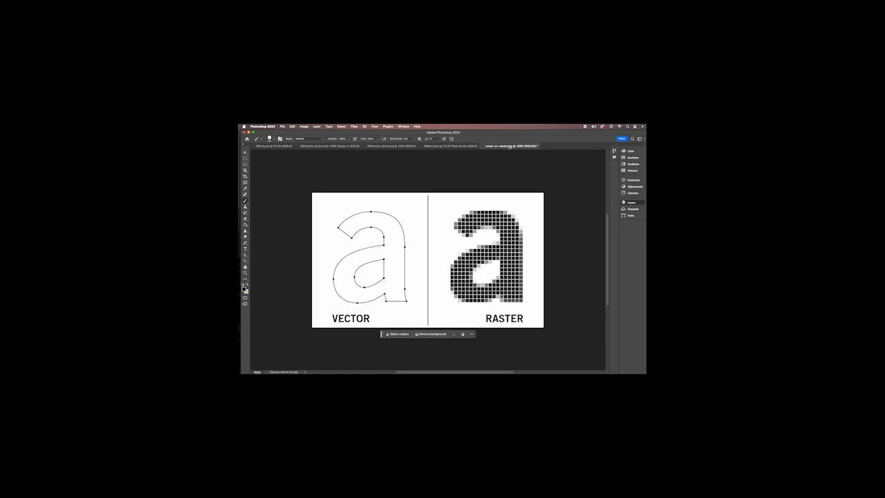
left_click(482, 146)
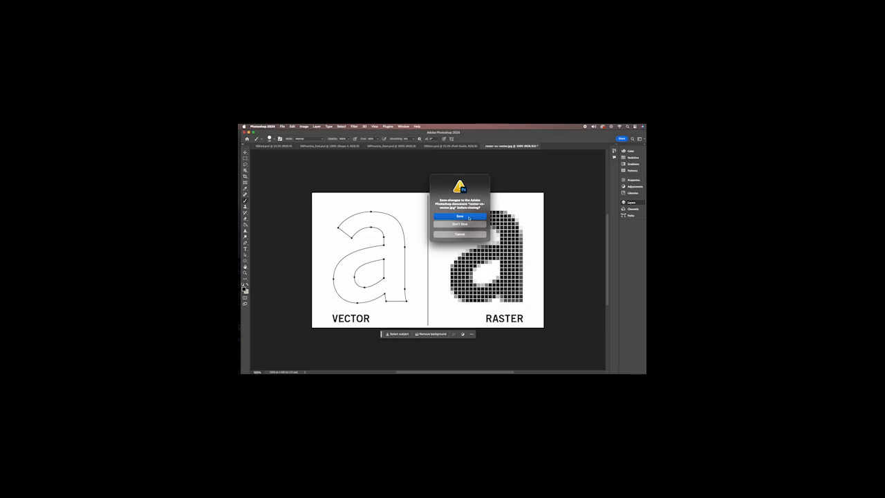
left_click(468, 225)
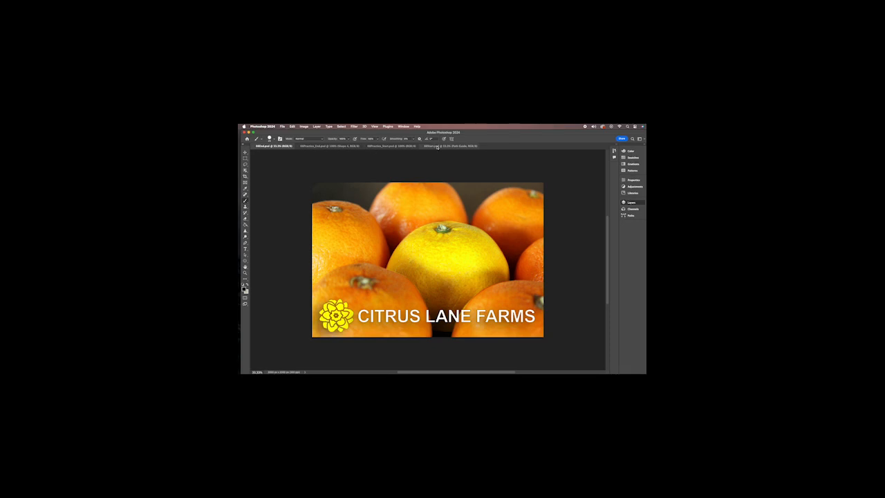
- Review the finished Citrus Lane Farms image and the completed practice drawing, and close 08Practice_End.psd
left_click(311, 146)
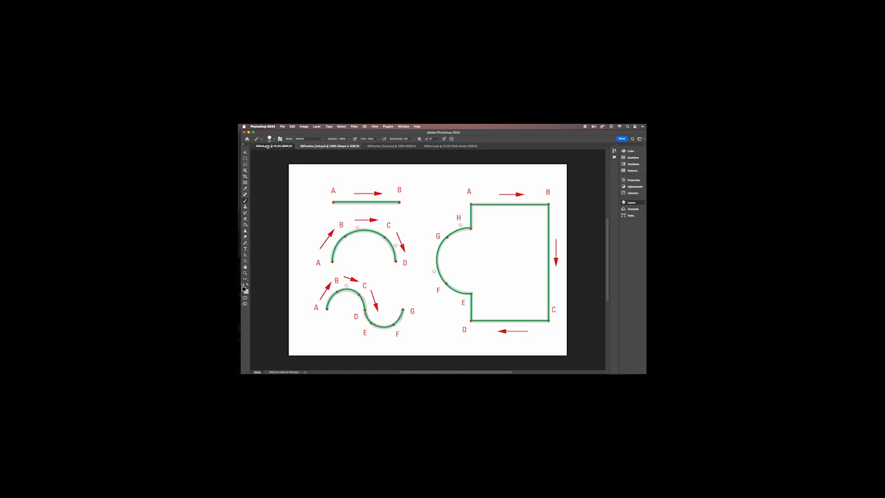
left_click(266, 147)
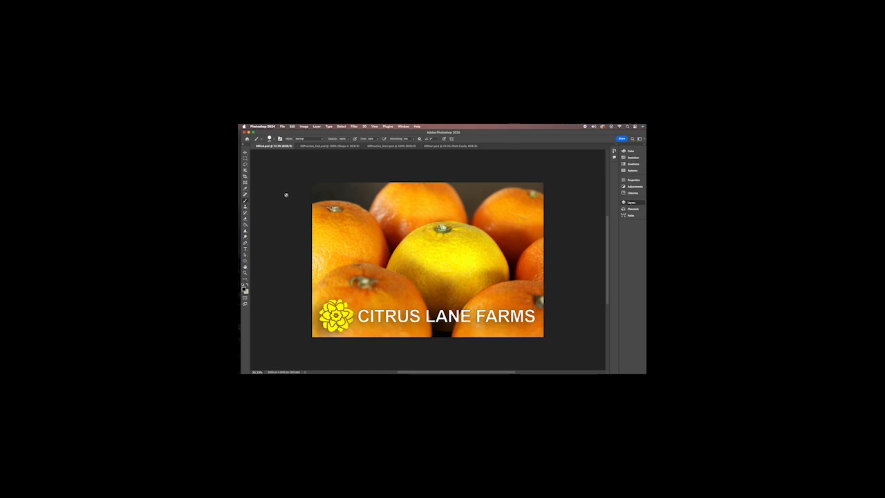
left_click(312, 146)
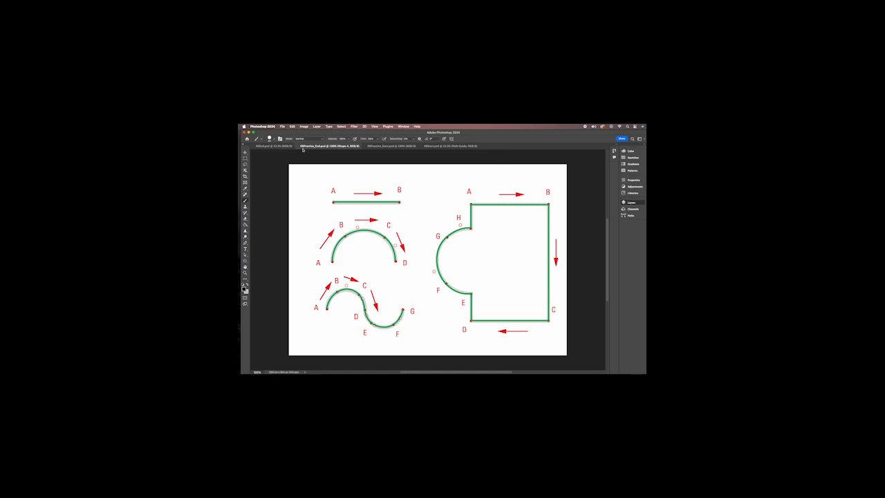
left_click(293, 146)
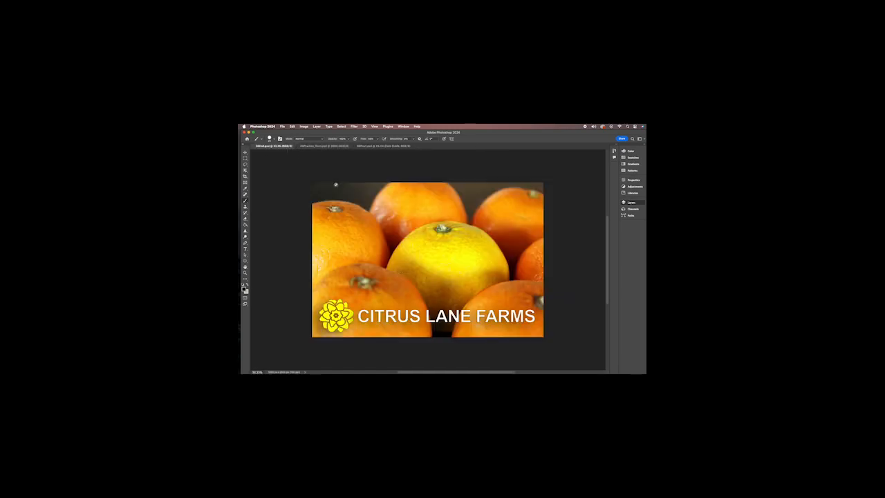
- Save 08Practice_Start.psd as a new Photoshop file named 08Practice working
left_click(318, 147)
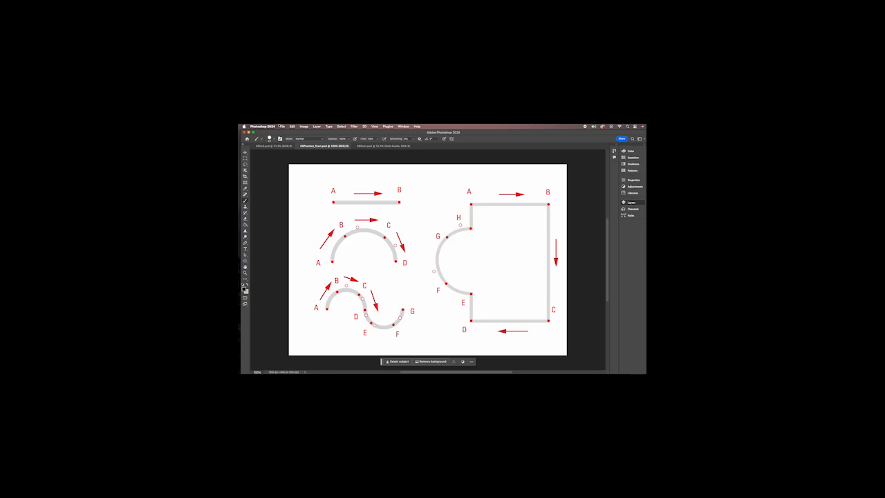
left_click(281, 126)
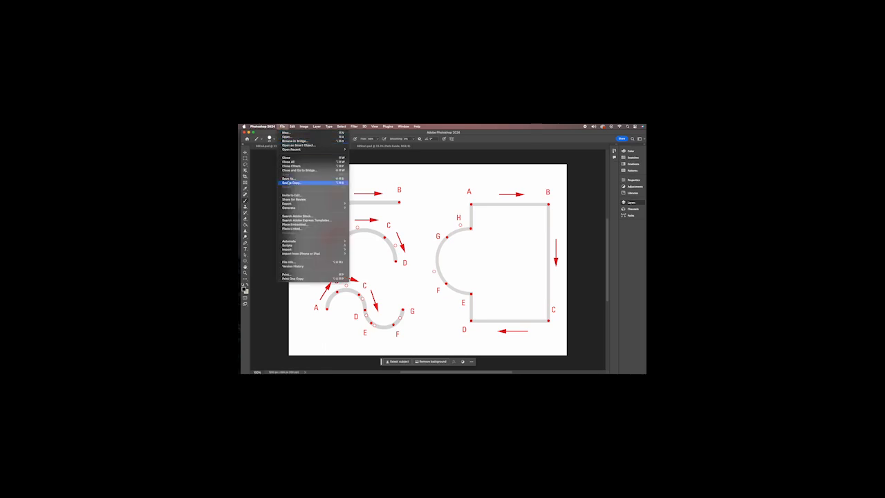
left_click(288, 183)
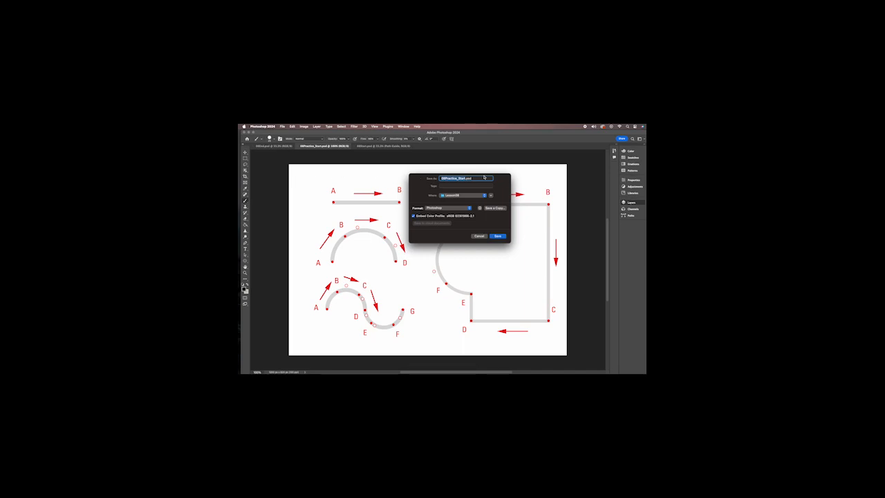
left_click(469, 178)
key("BackSpace")
key("BackSpace")
key("BackSpace")
key("BackSpace")
key("BackSpace")
key("BackSpace")
key("BackSpace")
type("working")
left_click(498, 236)
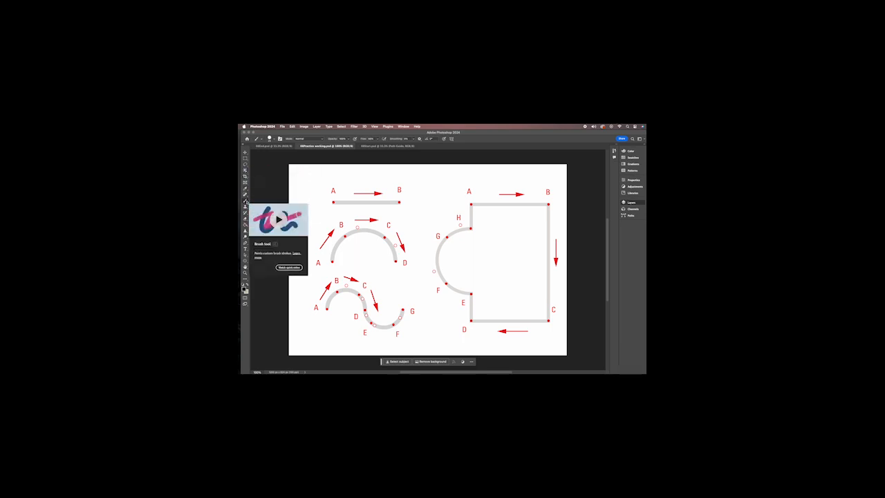
- Switch from the Brush tool to the standard Pen tool, looking over the related pen tools
left_click(246, 200)
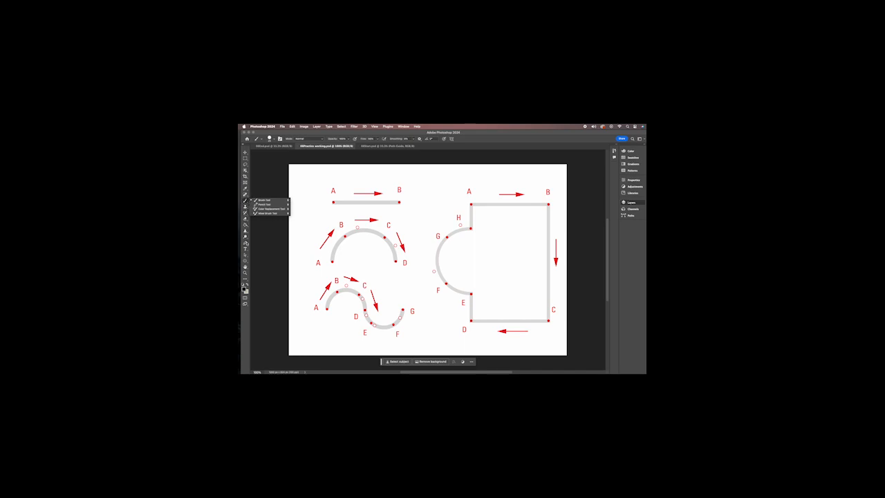
left_click(245, 241)
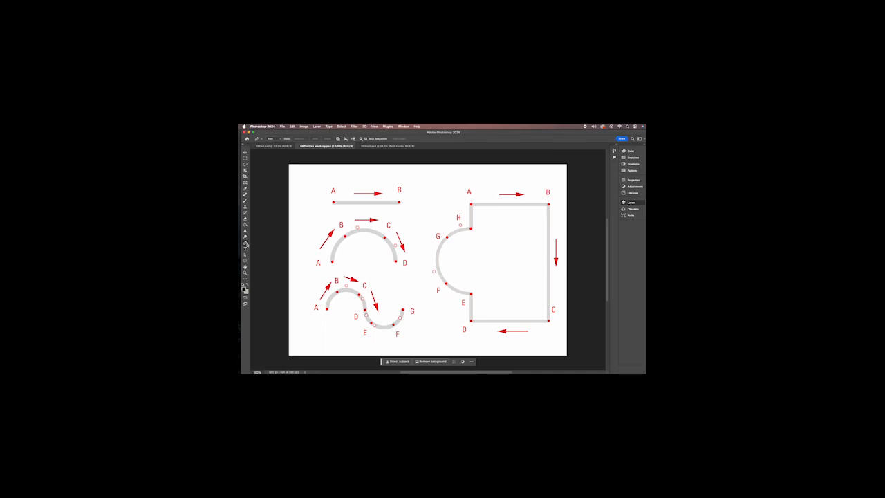
left_click(246, 244)
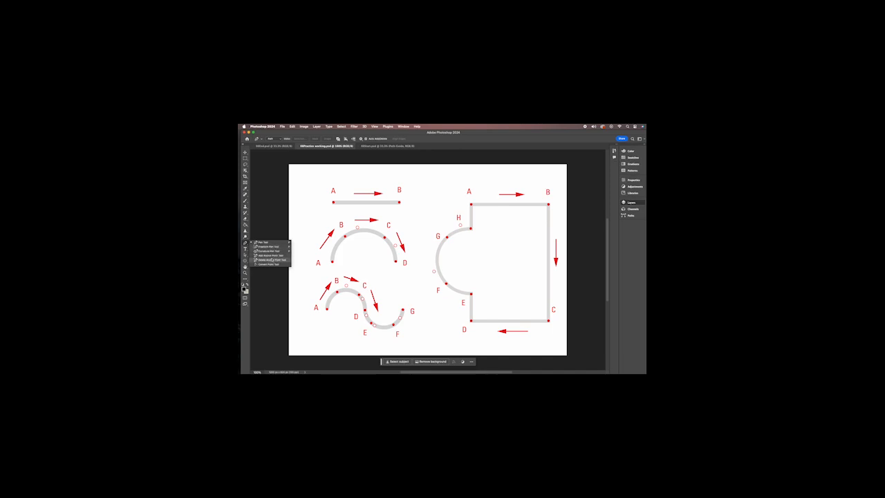
left_click(245, 244)
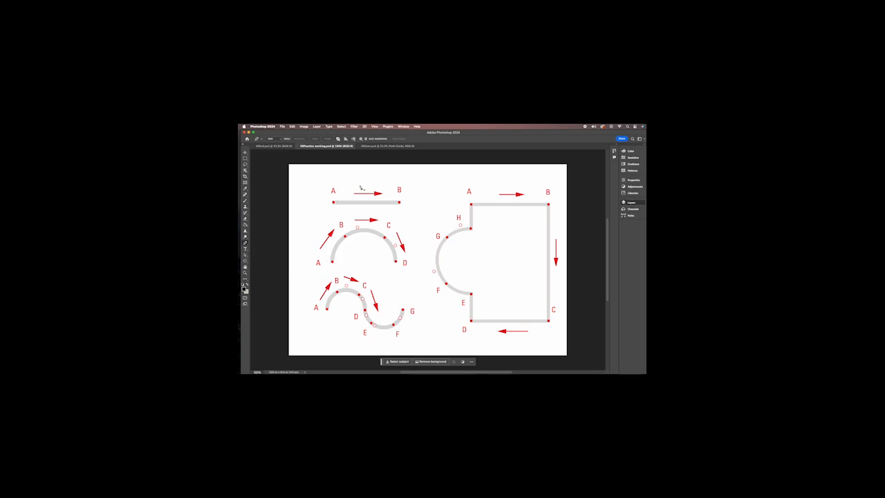
- Draw a closed triangular path with straight segments in the blank area between the practice lines and the large shape
left_click(422, 180)
left_click(462, 208)
left_click(427, 226)
left_click(422, 180)
- Draw a free-form path of overlapping curves above the large practice shape, and clear the trial paths from the canvas
left_click(477, 178)
mouse_move(521, 175)
left_mouse_down()
mouse_move(524, 193)
mouse_move(537, 190)
mouse_move(515, 175)
mouse_move(529, 187)
left_mouse_up()
left_click(508, 190)
left_click_drag(476, 178, 513, 177)
left_click_drag(535, 184, 517, 206)
left_click(477, 181)
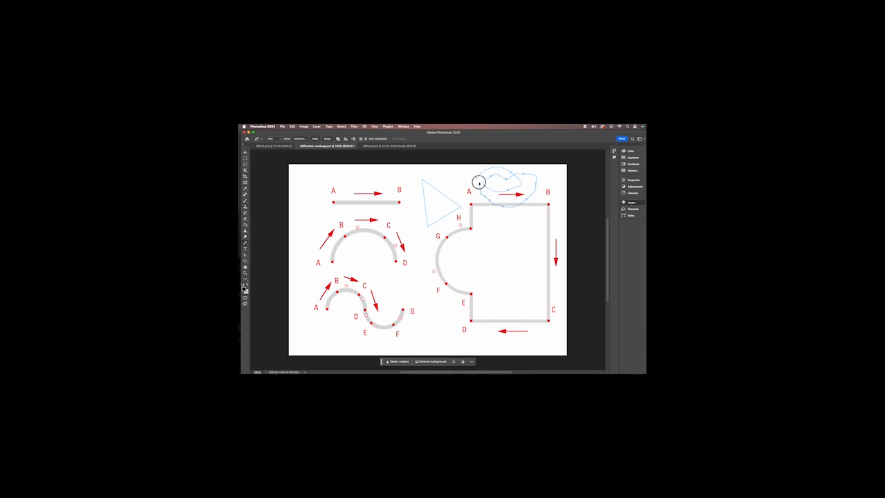
mouse_move(459, 184)
left_mouse_down()
mouse_move(446, 173)
mouse_move(470, 173)
left_mouse_up()
left_click(545, 181)
left_click(476, 178)
left_click_drag(475, 179, 474, 171)
left_click(245, 152)
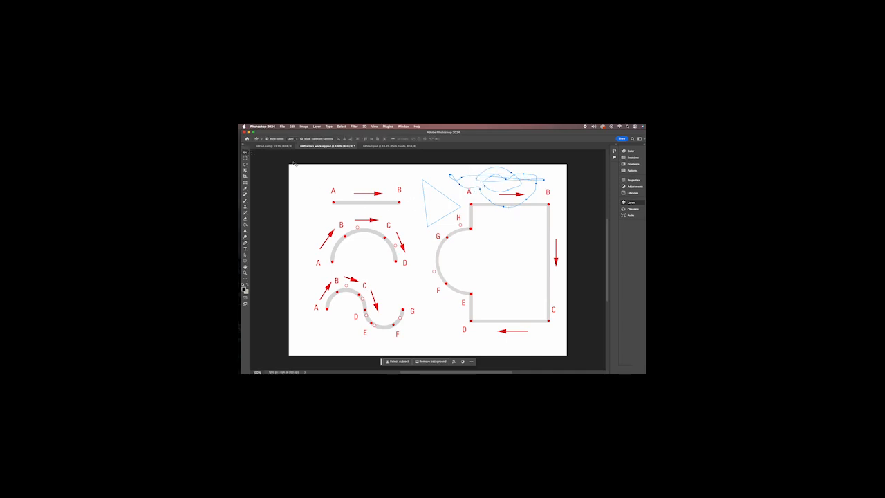
key("super+h")
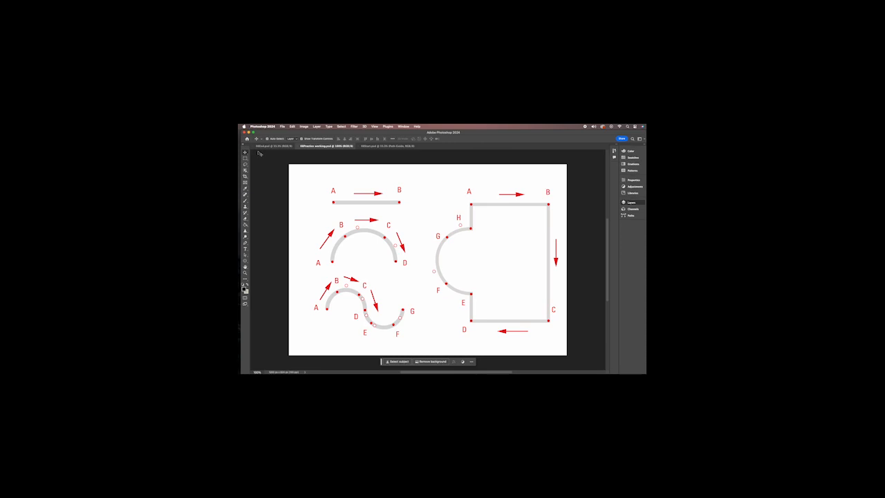
- Activate the Pen tool again and reset the Essentials workspace to its default layout
left_click(245, 243)
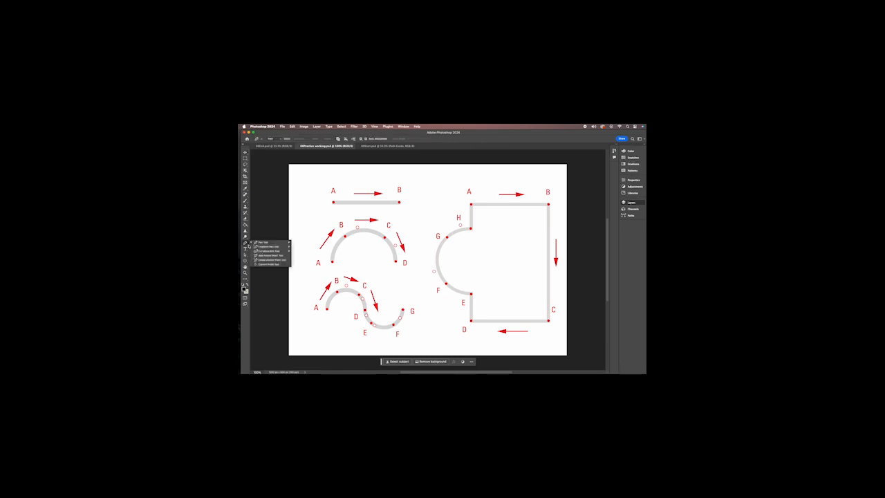
left_click(263, 245)
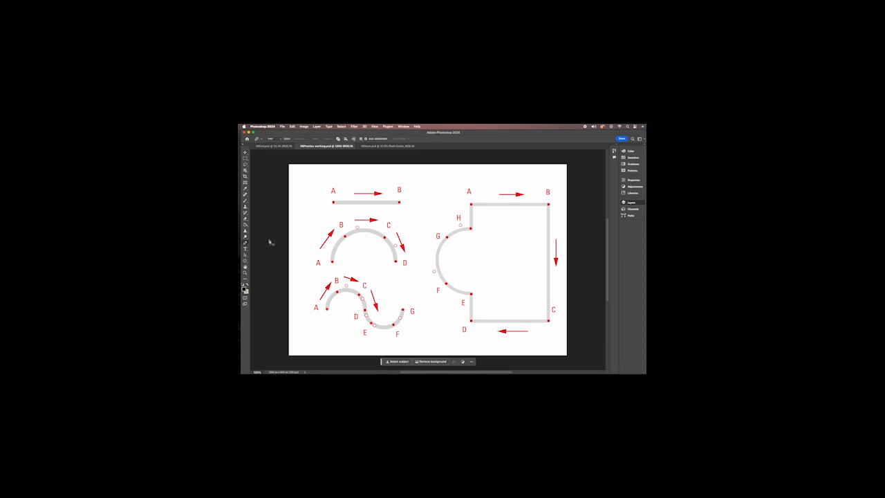
left_click(268, 240)
left_click(403, 126)
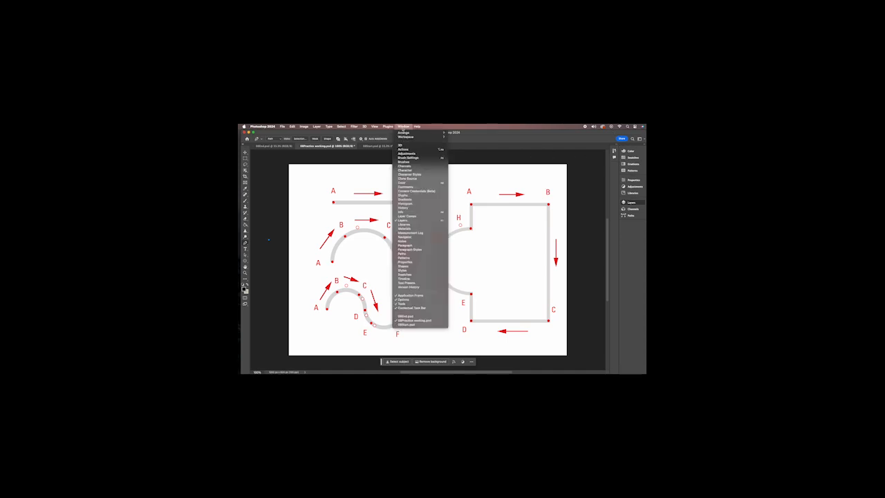
mouse_move(419, 136)
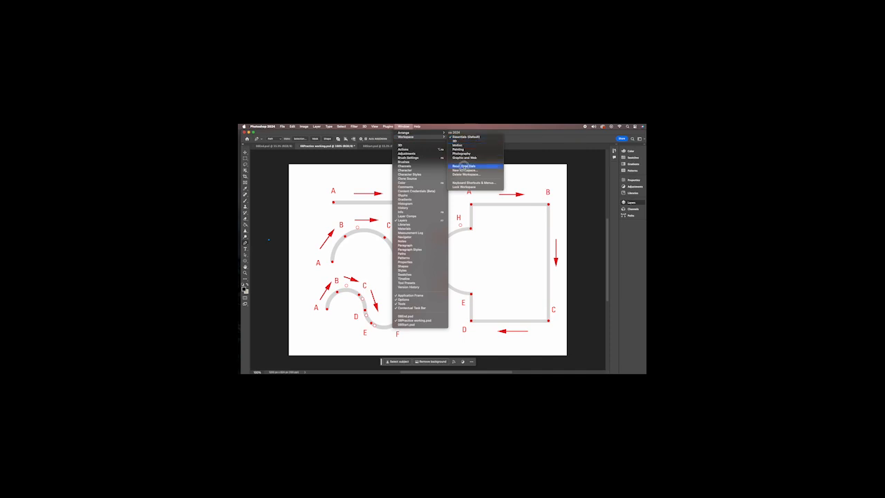
left_click(460, 166)
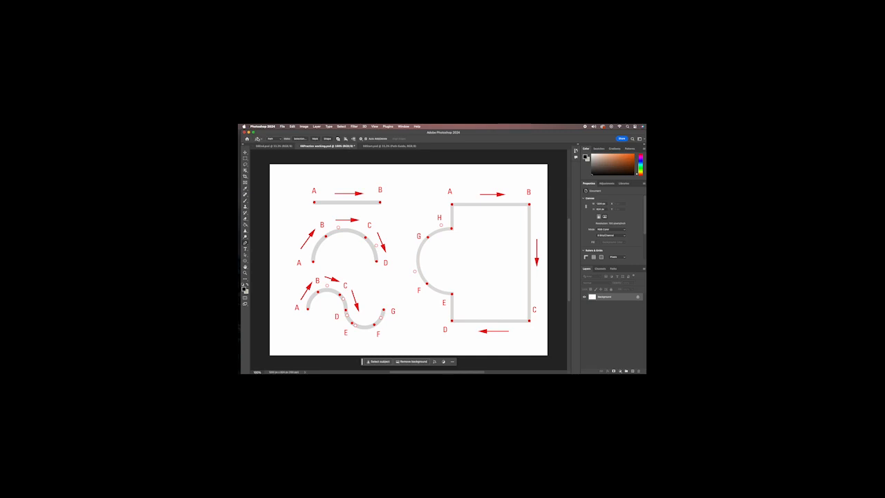
- Examine the Pen tool's presets, drawing modes and Make Selection options, and cancel the selection
left_click(260, 141)
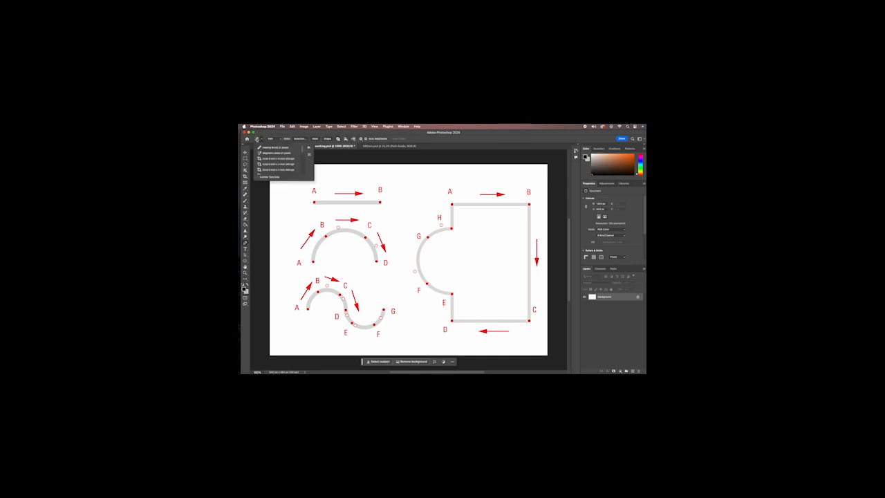
left_click(257, 139)
left_click(280, 140)
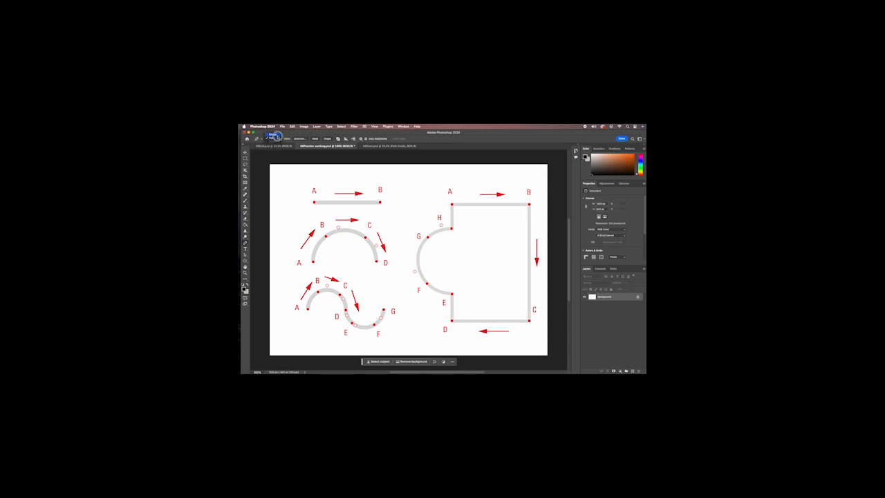
left_click(278, 139)
left_click(298, 138)
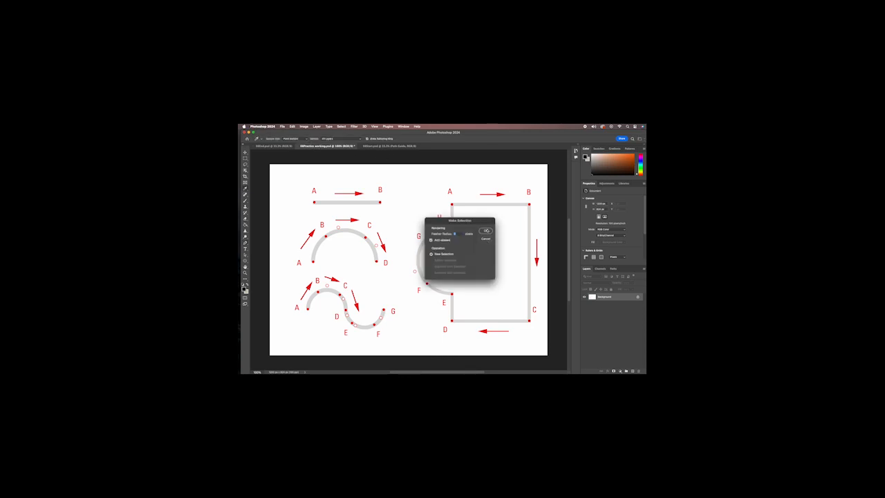
left_click(487, 239)
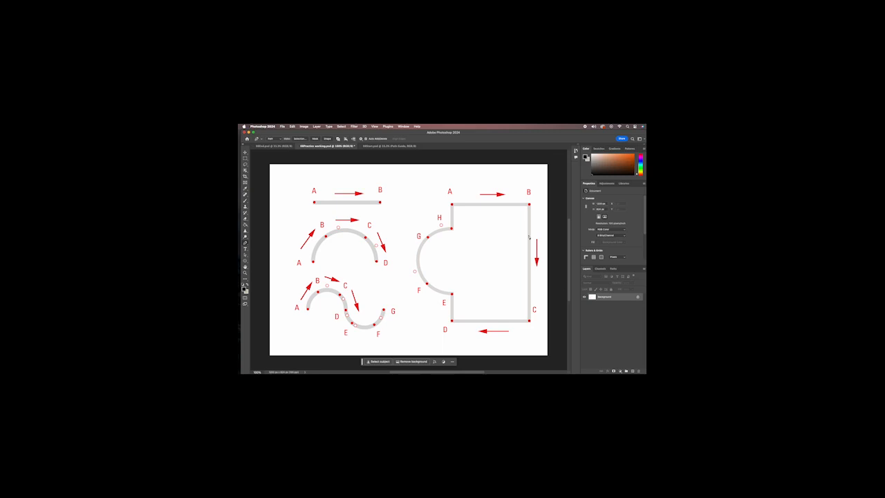
- Set the Pen tool to Shape mode with a stroke width of 4
left_click(275, 138)
left_click(273, 135)
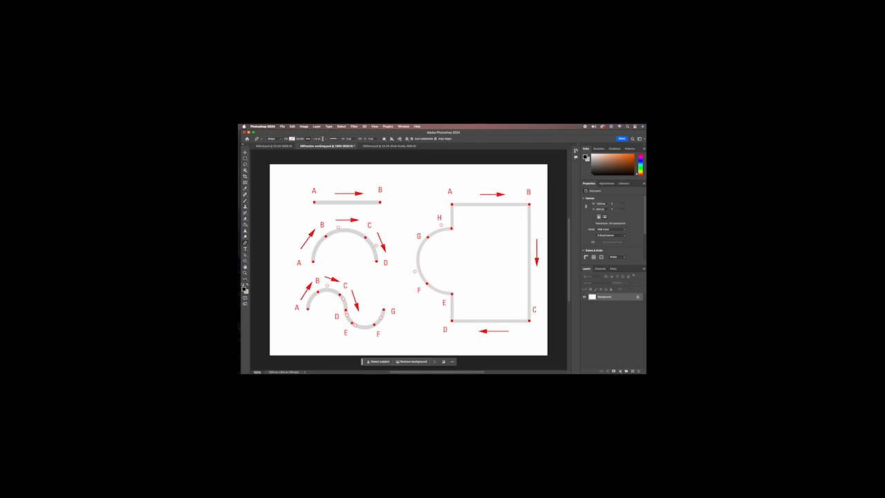
left_click(324, 139)
left_click_drag(327, 145, 327, 139)
type("4")
key("Return")
- Examine the Pen tool's stroke line options and path alignment options
left_click(334, 138)
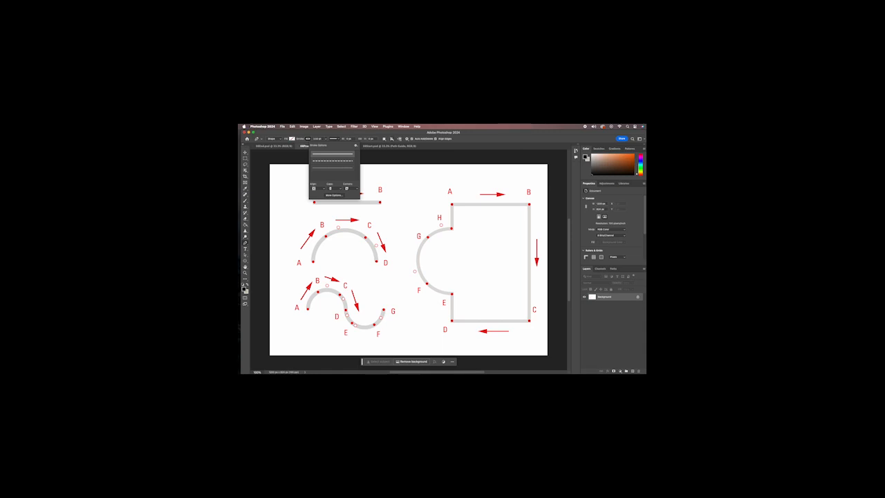
left_click(391, 138)
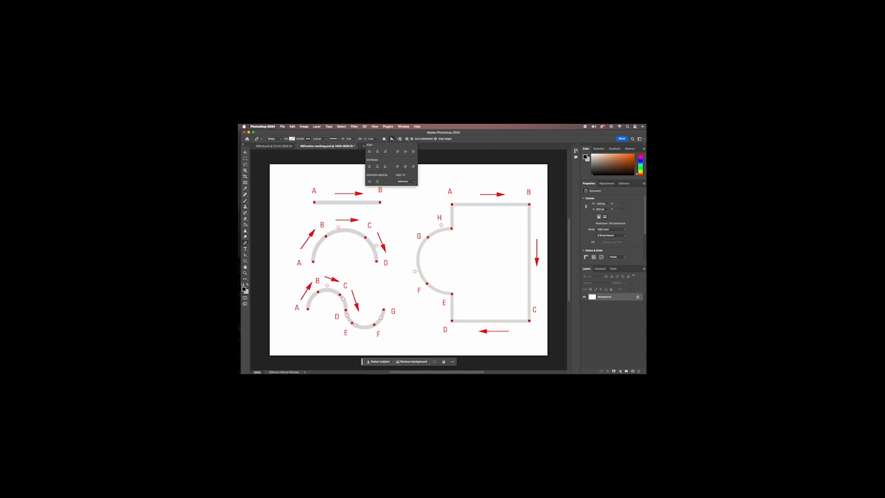
left_click(334, 139)
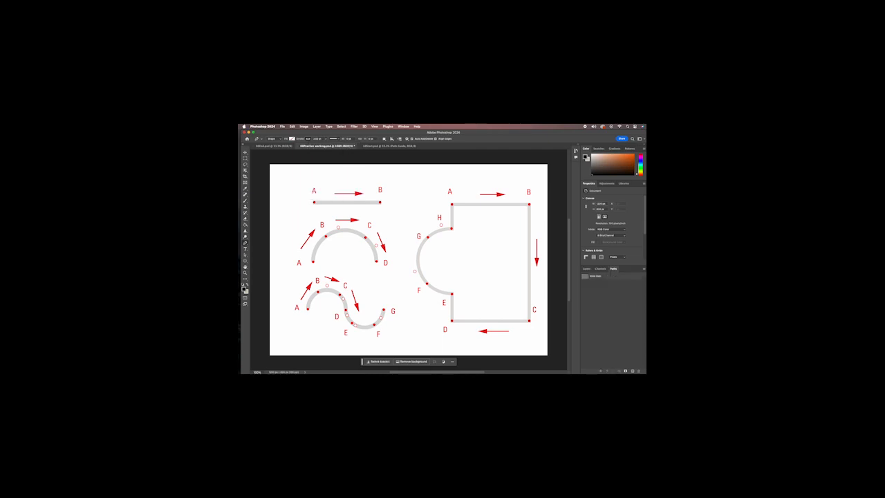
- Detach the Paths panel from its group as a floating panel beside the canvas and resize it
left_click_drag(613, 268, 582, 160)
left_click_drag(597, 192, 605, 245)
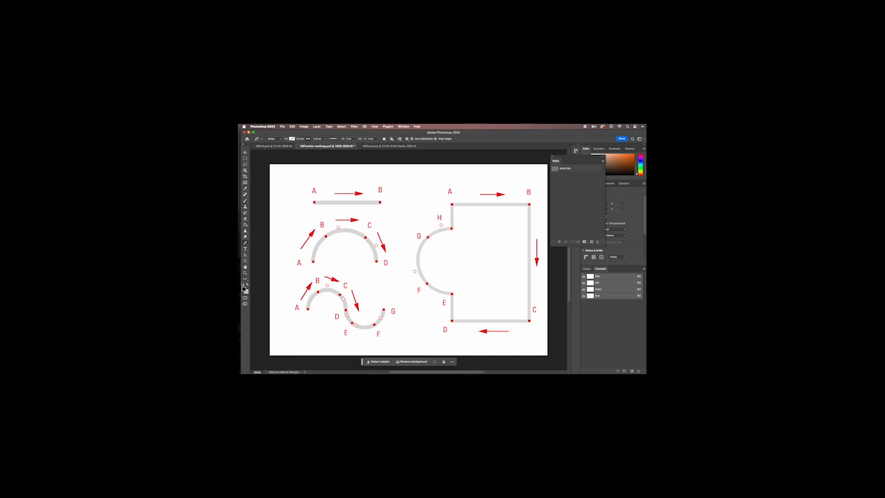
- Show the Layers panel and trace the straight practice line from point A to point B with the Pen tool
key("F7")
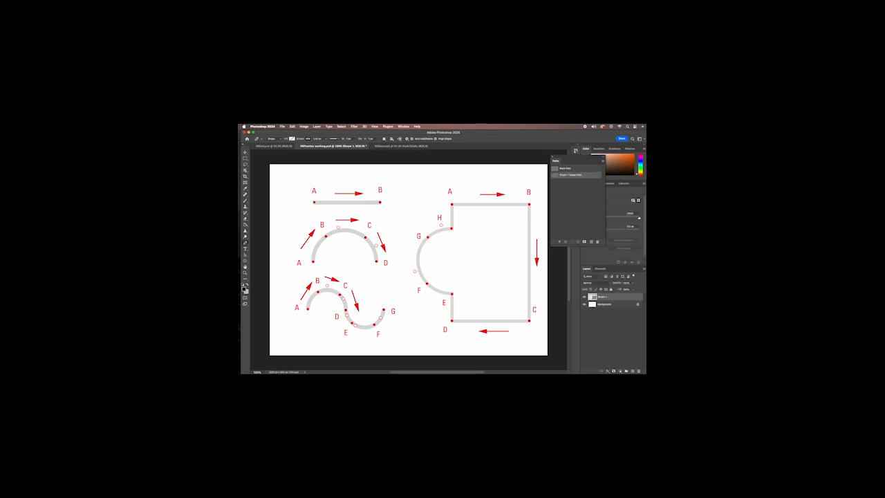
left_click(380, 202)
left_click(313, 262)
key("Return")
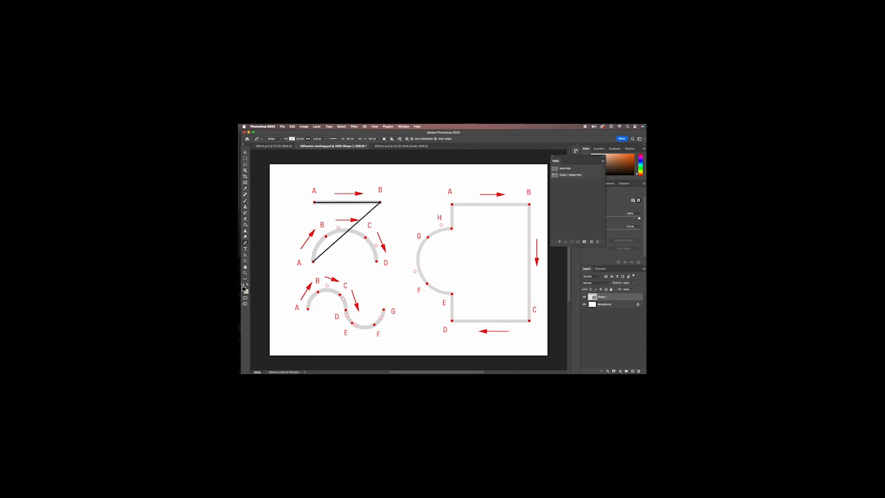
left_click(574, 174)
left_click(380, 201)
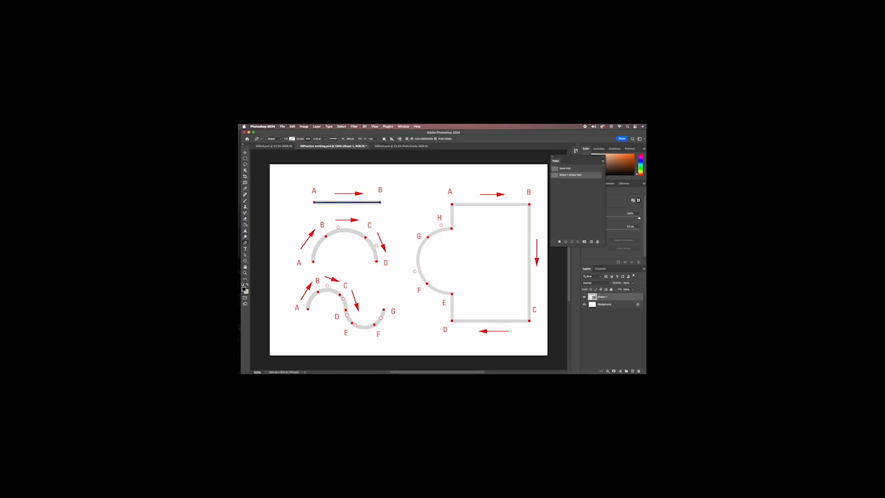
- Trace the semicircular arc from A through B and C to D as a separate shape, then end the path
key("super+j")
left_click(313, 262)
left_click(326, 236)
left_click(365, 237)
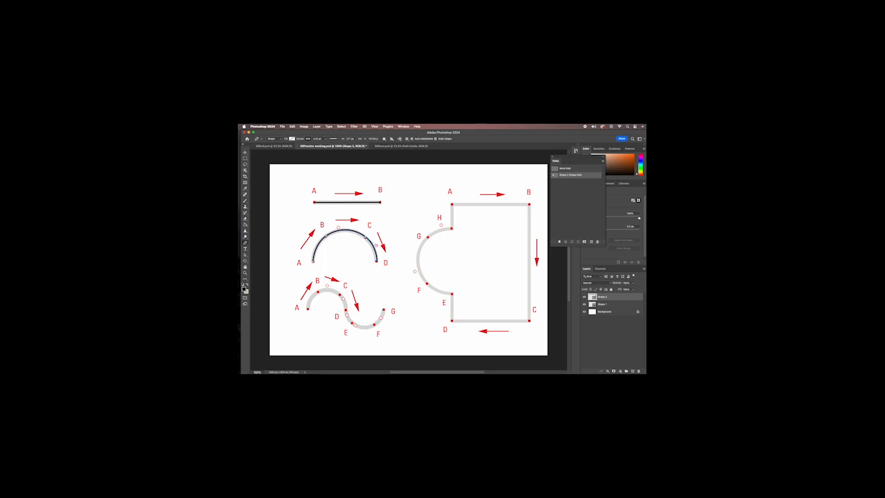
left_click_drag(377, 273, 378, 274)
key("Escape")
- Start tracing the S-shaped curve with anchor points at A and B, undoing and redoing misplaced anchor points
key("super+j")
left_click(309, 302)
left_click(319, 292)
key("super+z")
key("super+z")
key("super+shift+z")
left_click(318, 292)
left_click(340, 295)
key("super+z")
left_click(293, 126)
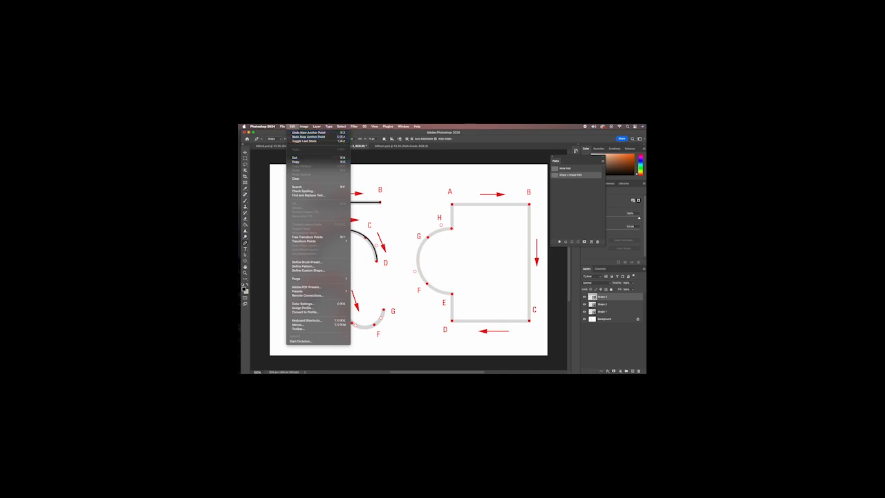
left_click(308, 136)
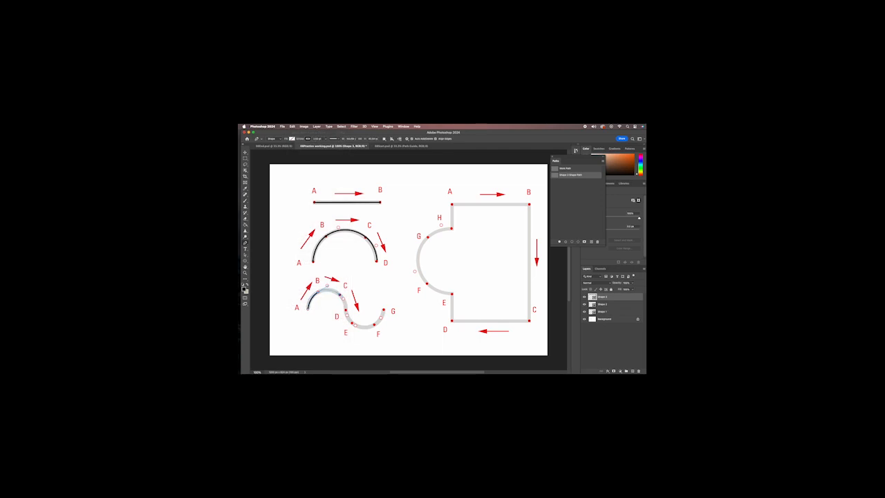
- Continue the S-shaped curve from B through C, D, E and F to its end at G
left_click(340, 295)
left_click(353, 323)
left_click(374, 323)
left_click(383, 310)
- Fine-tune the S-shaped curve with the Curvature Pen tool and switch back to the Pen tool
left_click(245, 242)
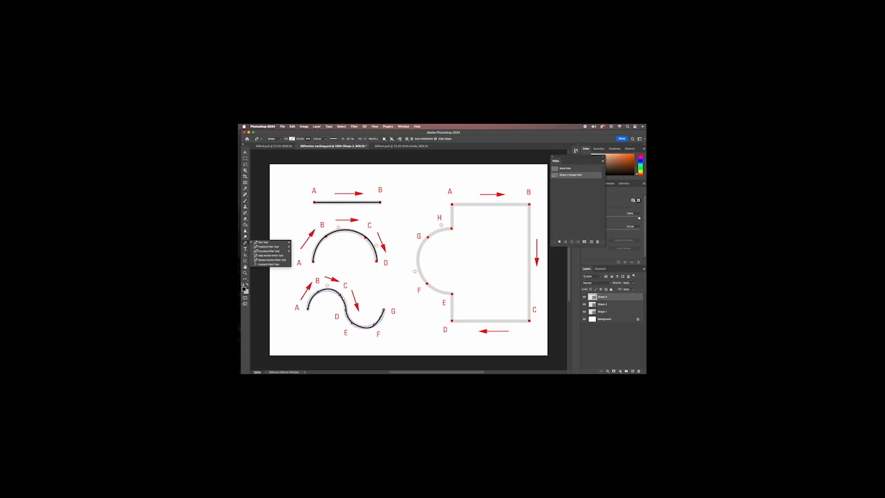
left_click(268, 250)
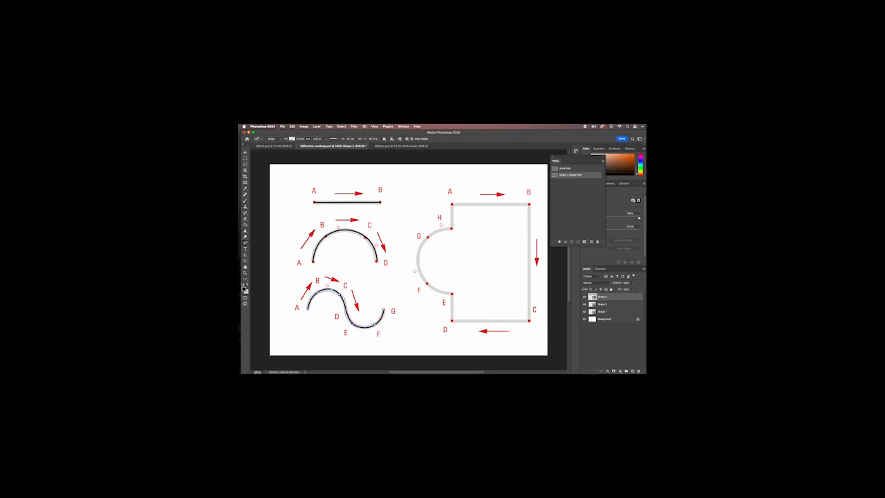
right_click(245, 243)
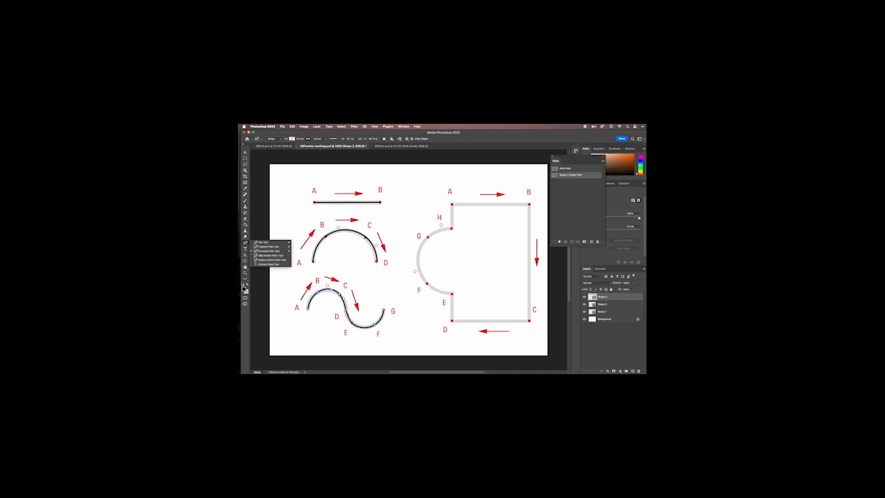
key("Escape")
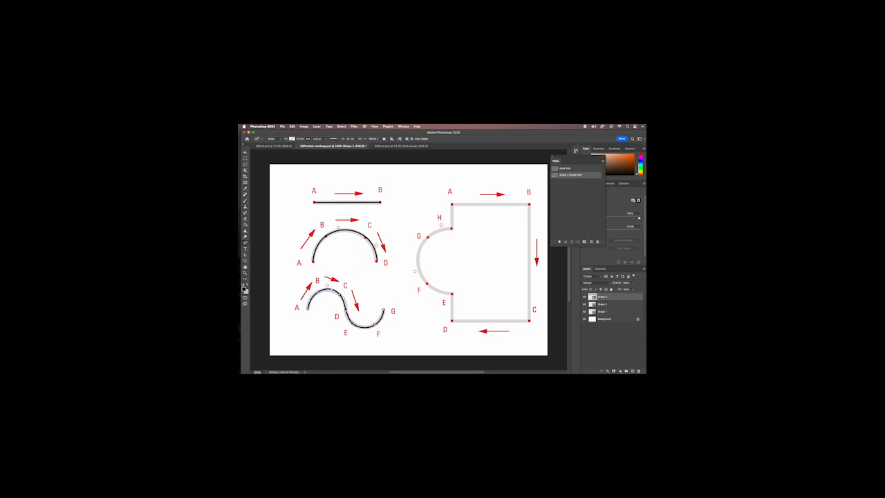
right_click(244, 243)
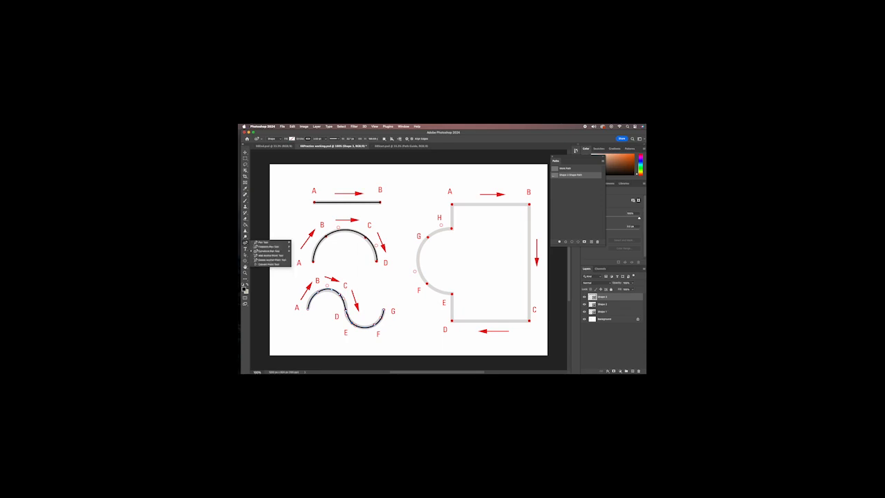
left_click(263, 242)
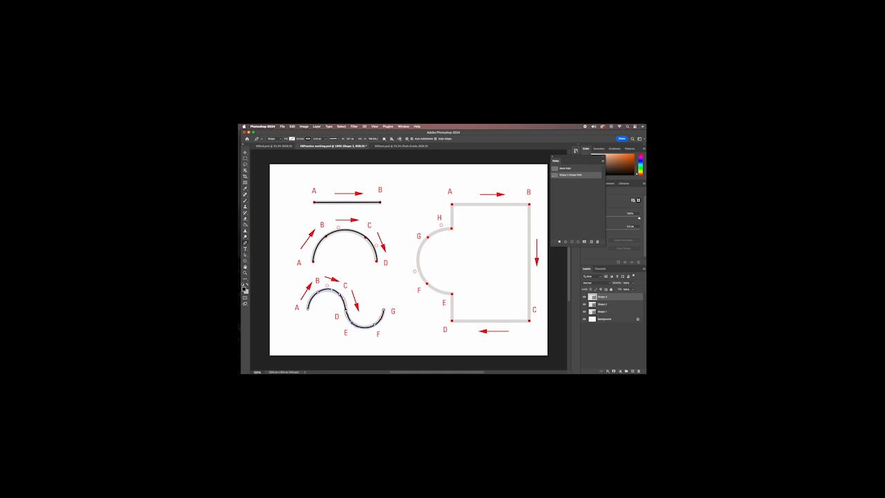
- Trace the straight edges of the large combination shape from A through B, C and D to E
left_click(384, 309)
left_click(452, 205)
key("ctrl+z")
left_click(529, 204)
left_click(529, 320)
left_click(452, 320)
left_click(452, 294)
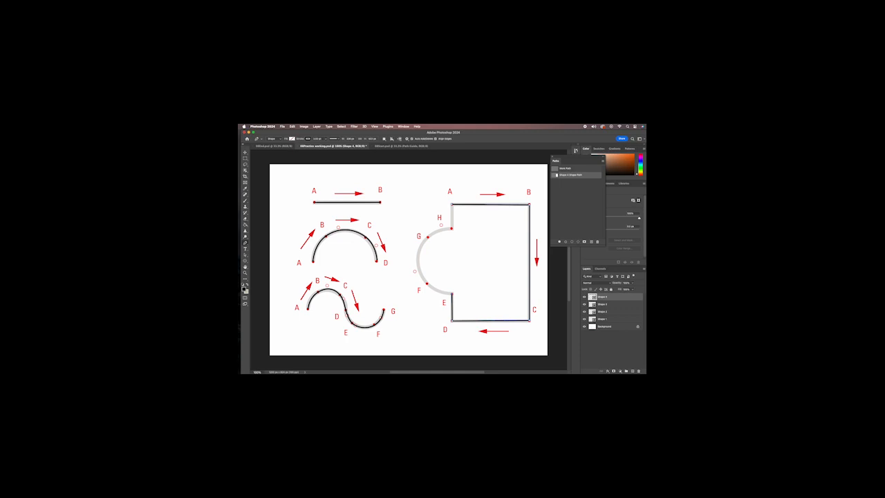
- Trace the large shape's curved side from E through F and G to H, and close the path at A
left_click(427, 284)
left_click_drag(426, 284, 415, 271)
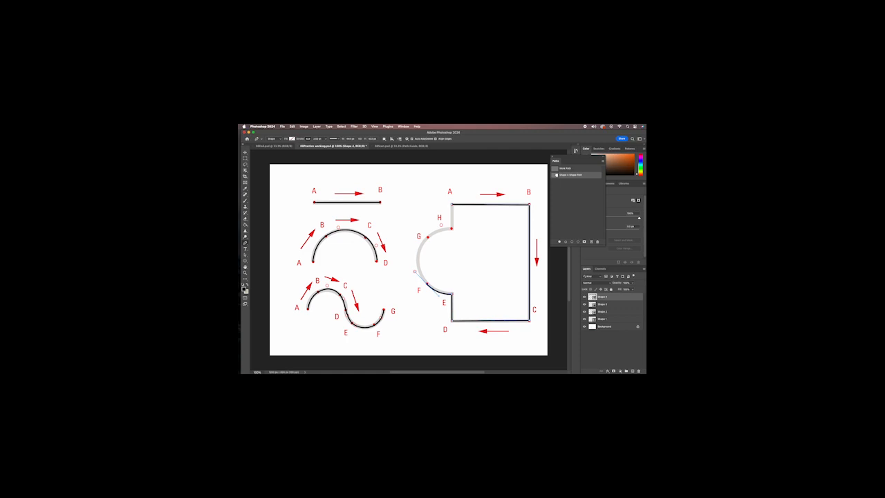
left_click(427, 237)
left_click_drag(427, 237, 441, 225)
left_click(452, 227)
left_click(451, 204)
- Save the practice file and accept the Maximize Compatibility option
left_click(282, 126)
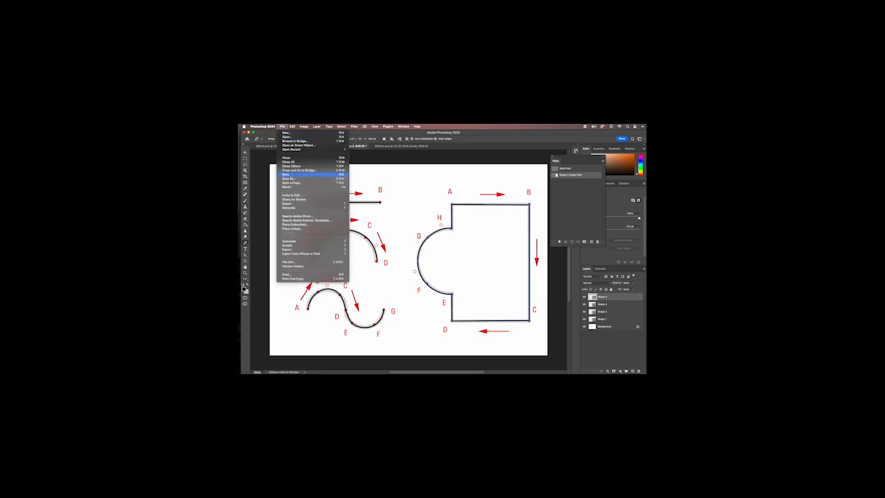
left_click(287, 174)
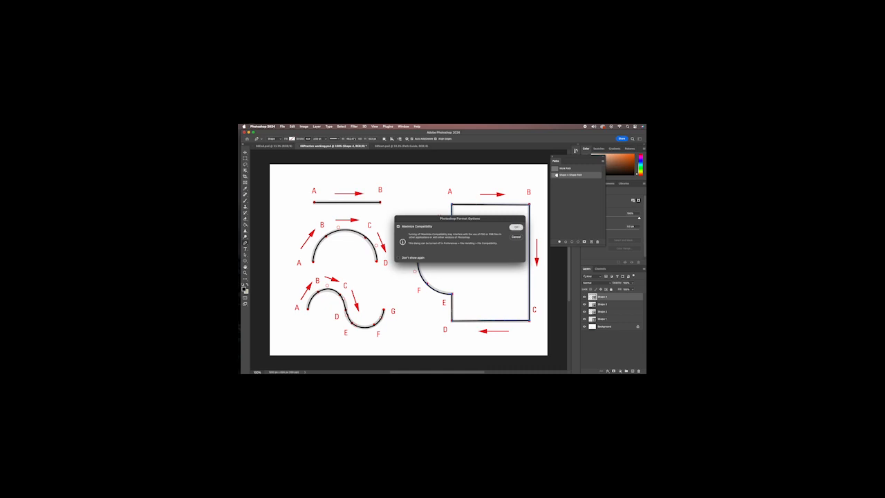
key("Return")
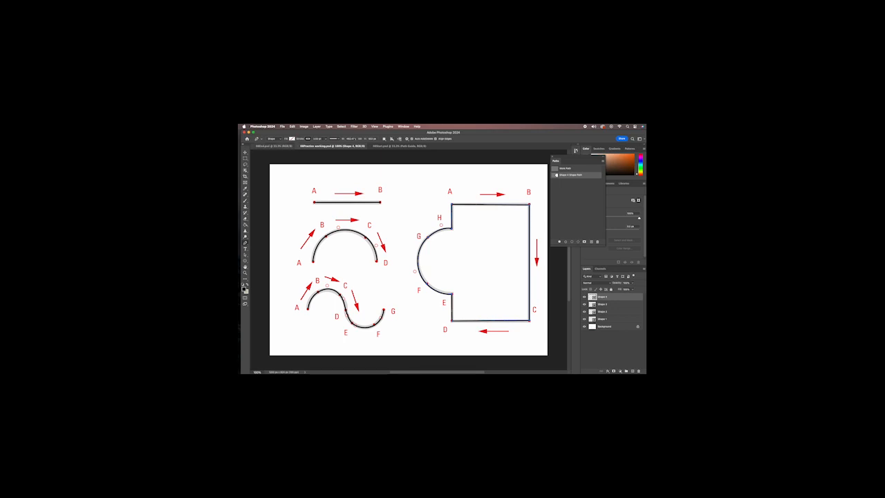
- Switch to the orange photo with the path guide and save it in Photoshop format as 08Working.psd
key("ctrl+shift+Tab")
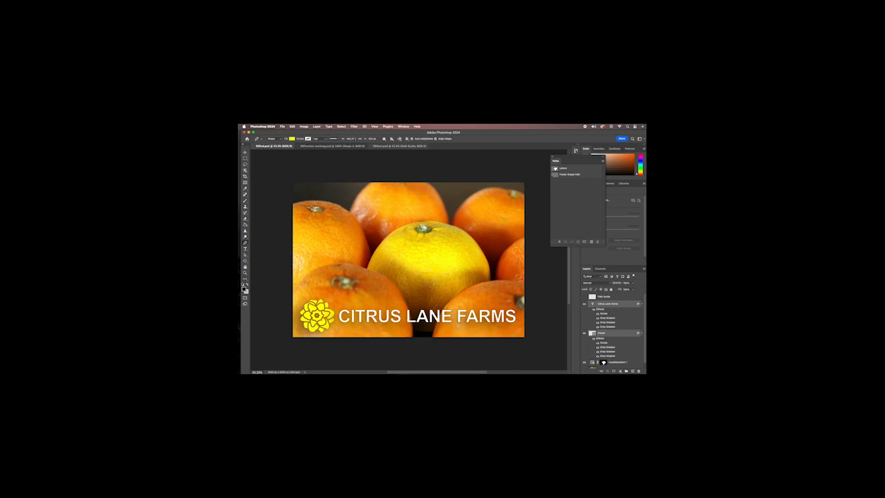
key("ctrl+shift+Tab")
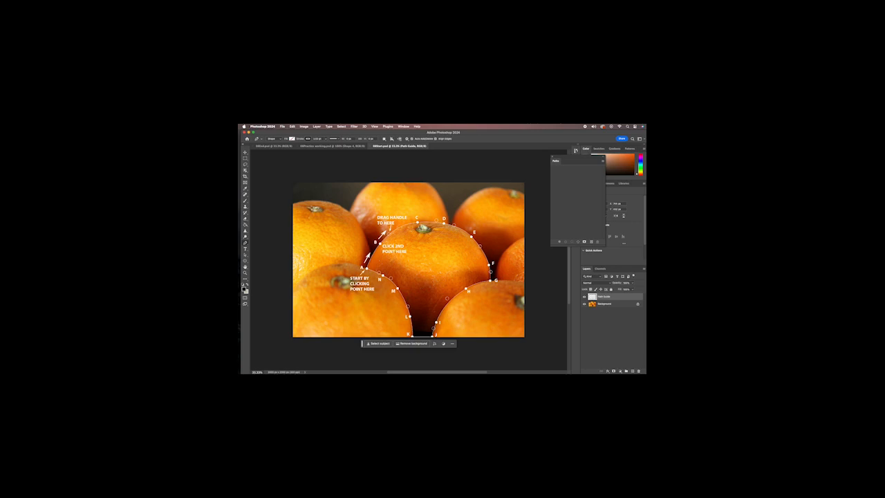
left_click(282, 126)
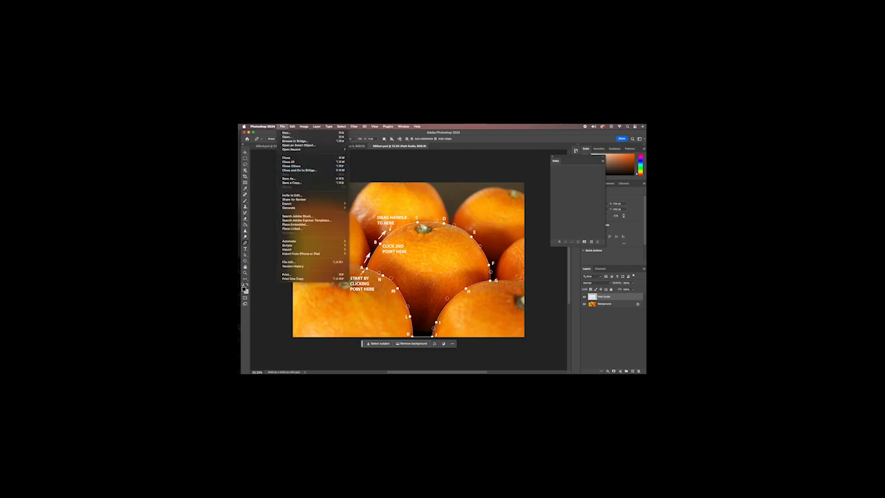
left_click(289, 178)
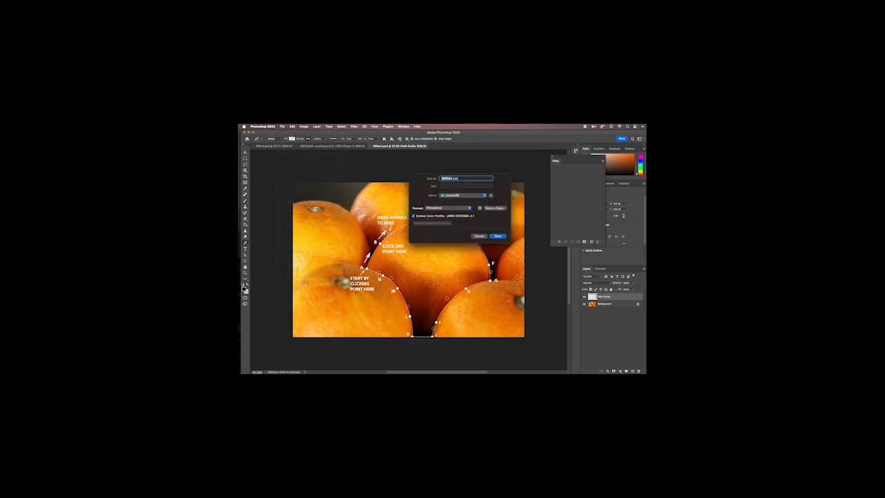
left_click(452, 178)
key("BackSpace")
key("BackSpace")
key("Return")
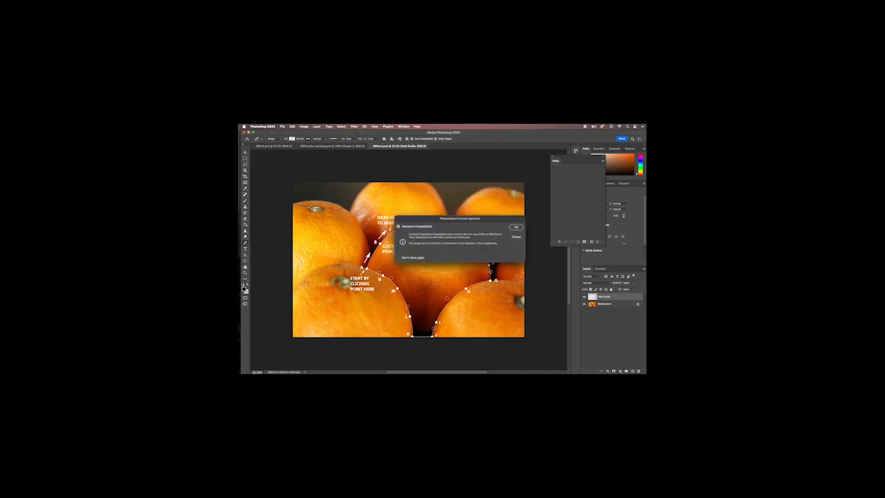
key("Return")
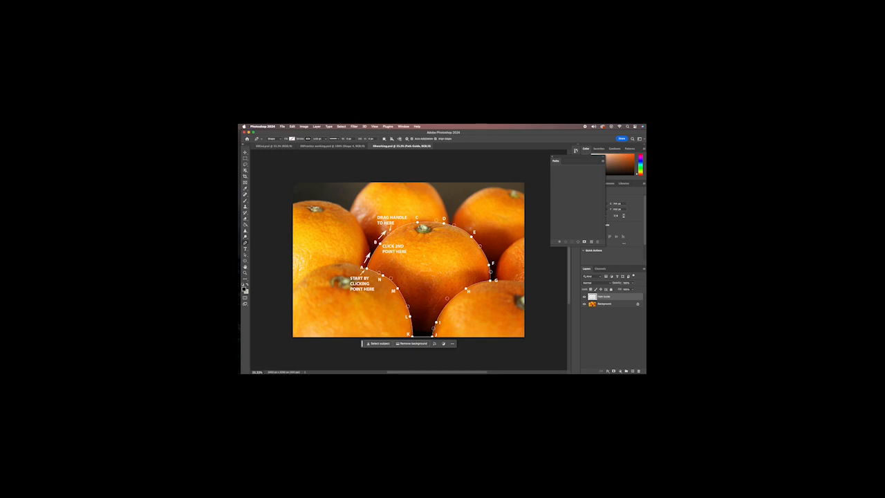
- Set the Pen tool to Path mode and reposition the floating Paths panel beside the photo
left_click(272, 138)
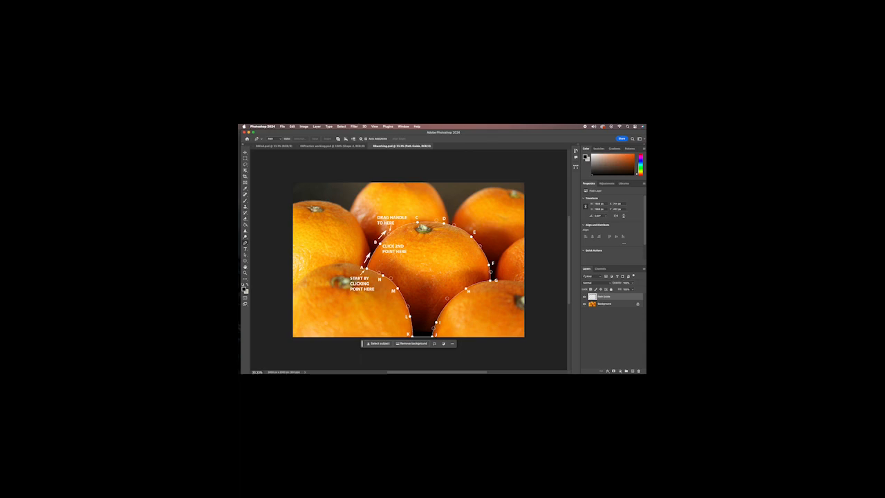
left_click_drag(575, 168, 548, 164)
left_click_drag(547, 164, 547, 165)
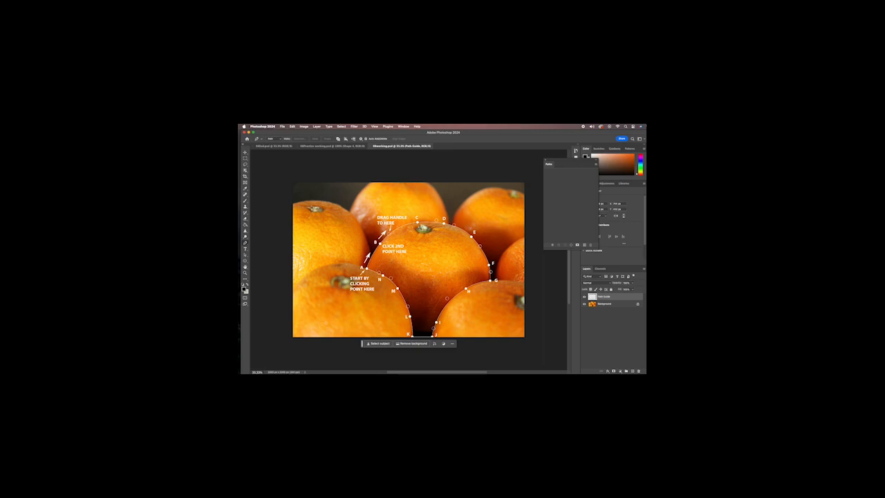
- Trace the central fruit with a closed path through guide points A to N, and check its fit using the Curvature Pen tool
left_click(362, 267)
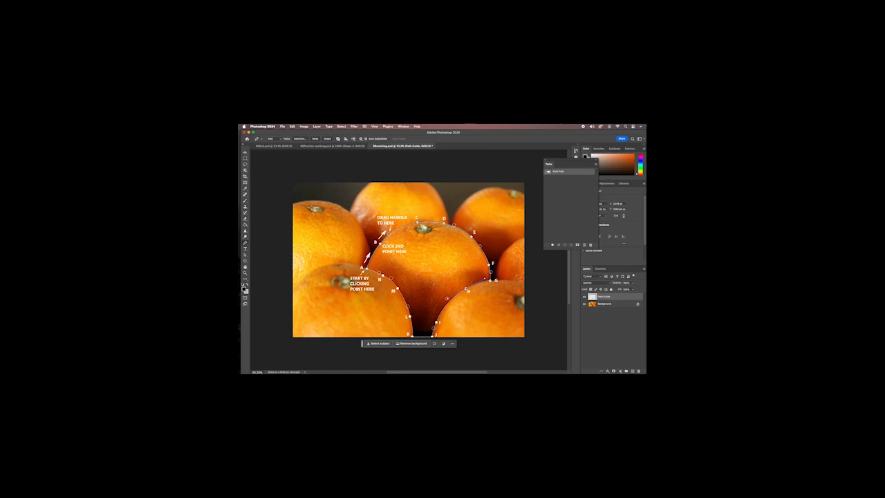
left_click_drag(435, 324, 437, 314)
left_click(245, 242)
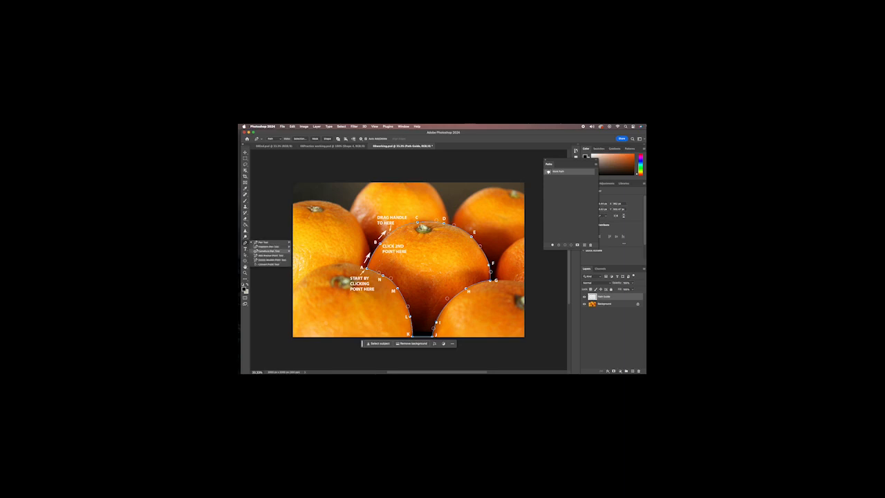
left_click(265, 250)
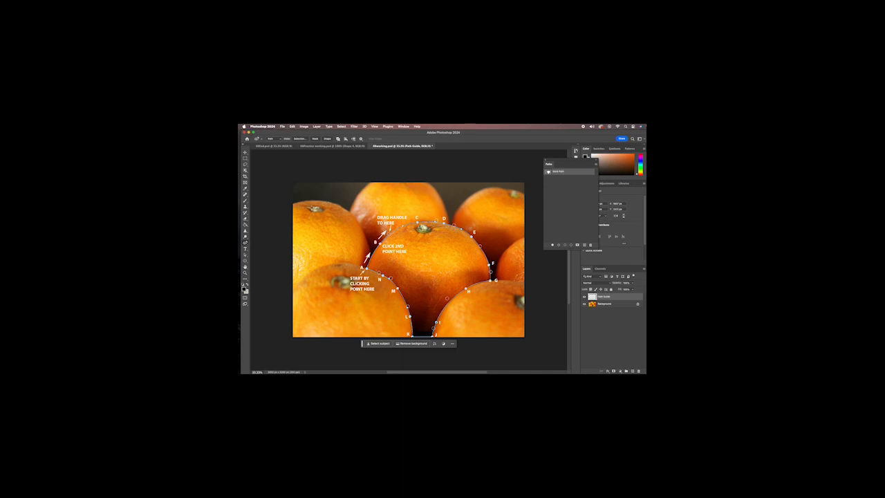
scroll(407, 260, "up", 5)
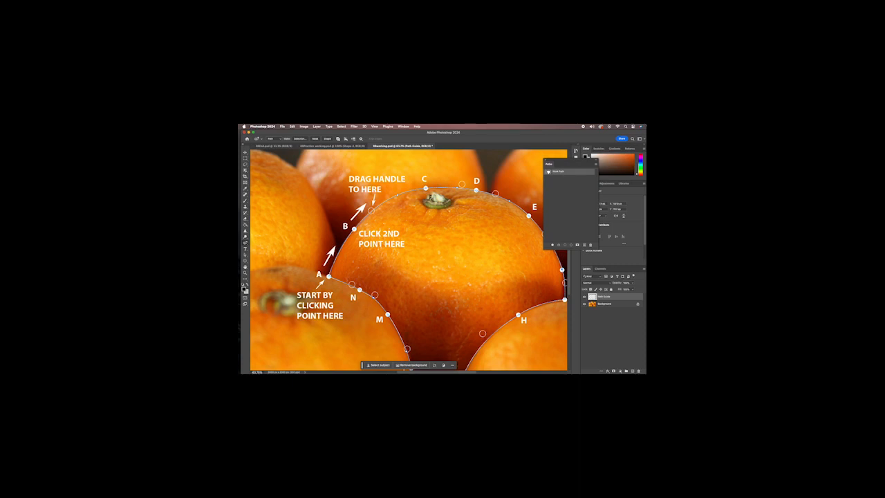
scroll(408, 261, "down", 3)
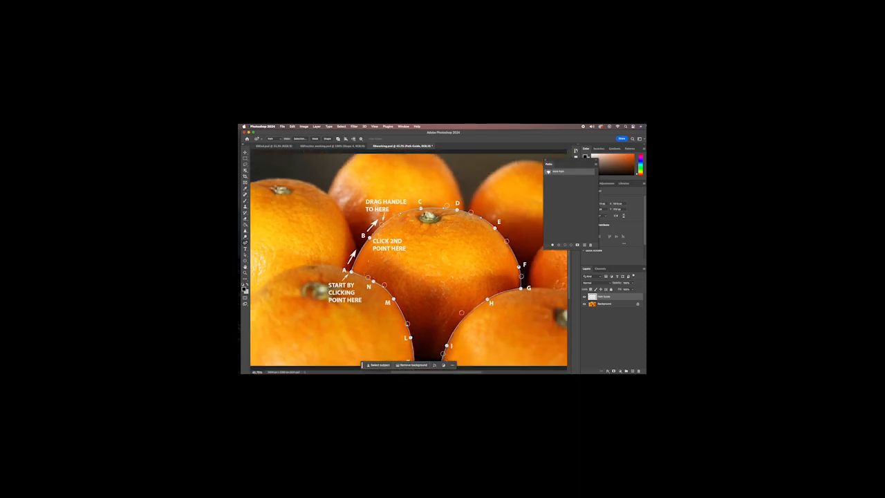
scroll(414, 259, "down", 2)
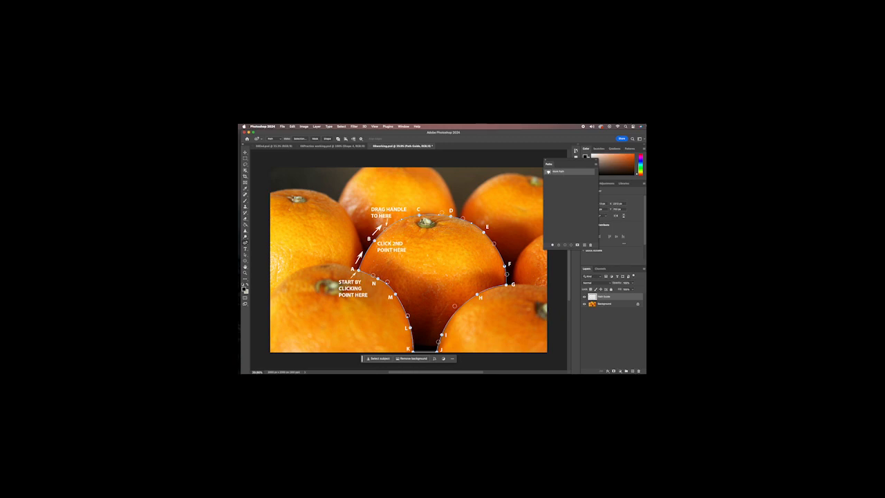
- Save the fruit's work path under the name Lemon
double_click(560, 173)
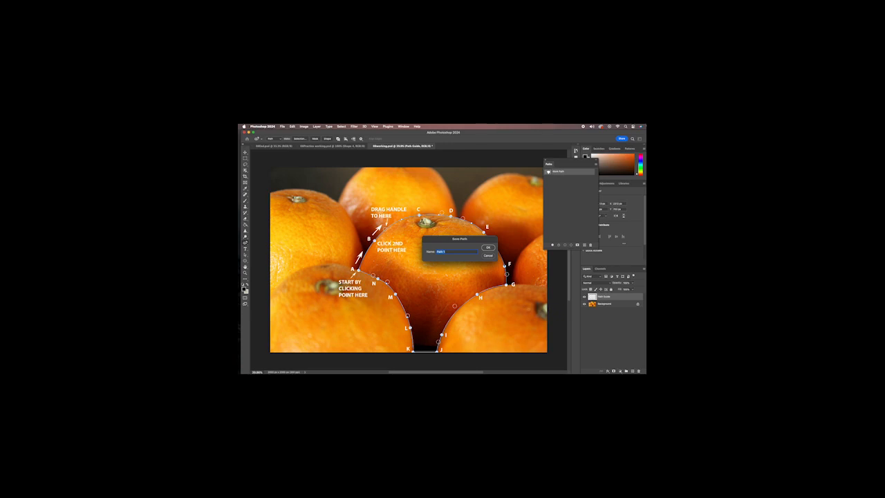
type("Lemon")
left_click(489, 247)
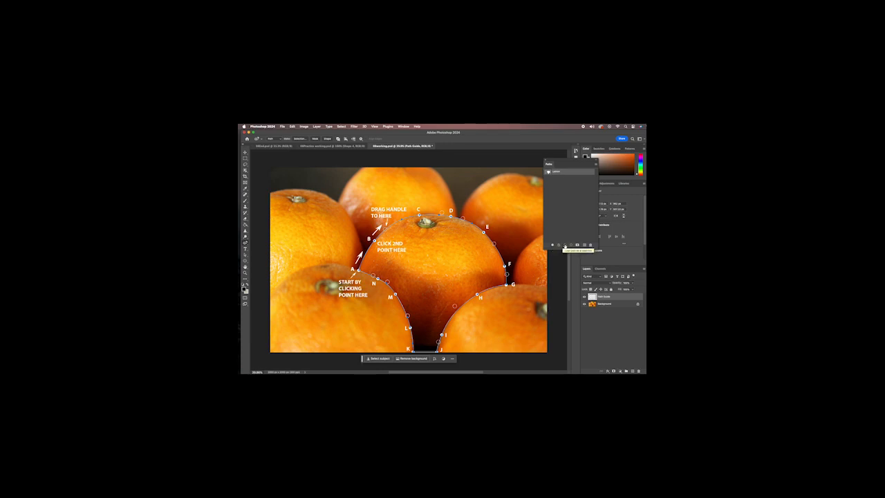
- Load the Lemon path as a selection and switch to the Move tool
left_click(564, 245)
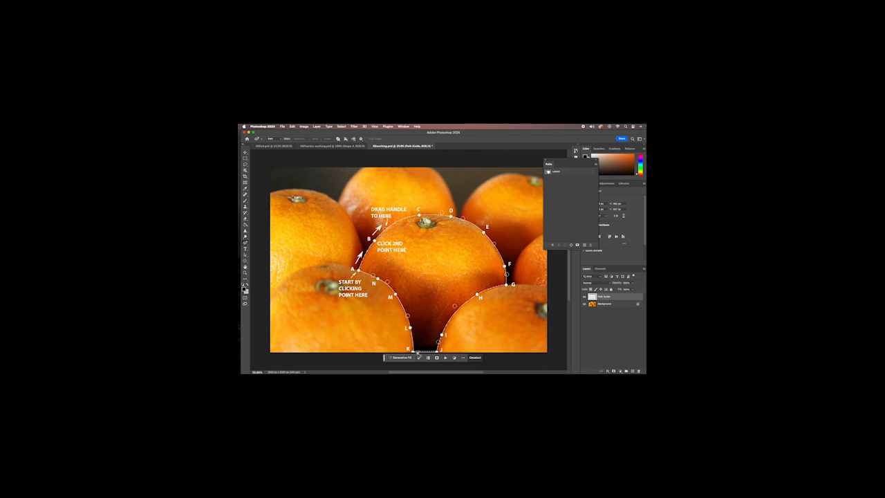
key("v")
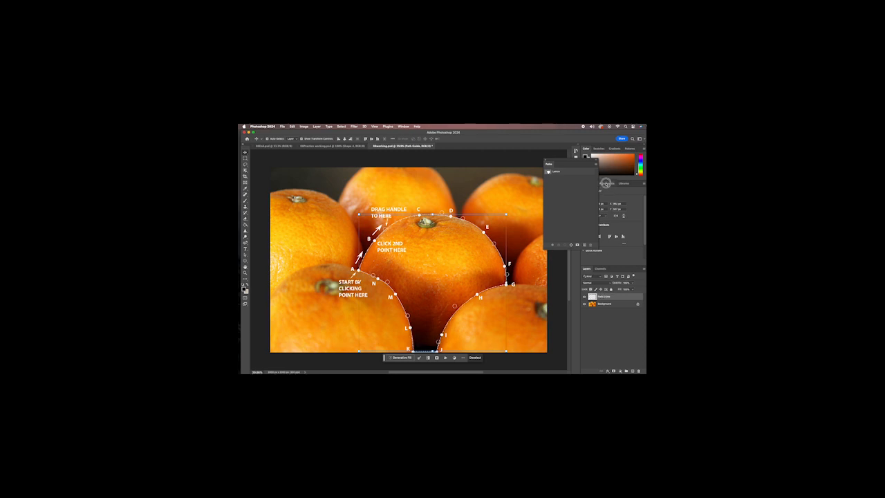
- Add a Hue/Saturation adjustment layer masked to the fruit selection, moving the floating Paths panel clear of the adjustments
left_click(607, 183)
left_click_drag(578, 161, 551, 143)
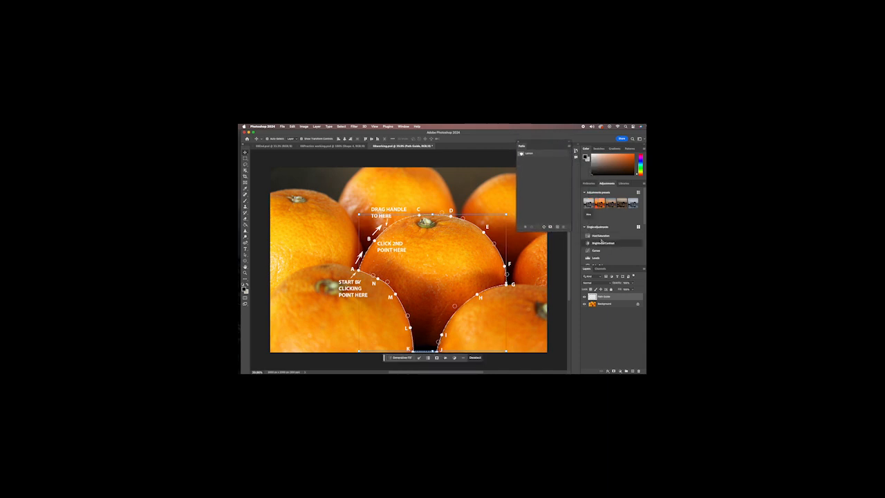
left_click(637, 228)
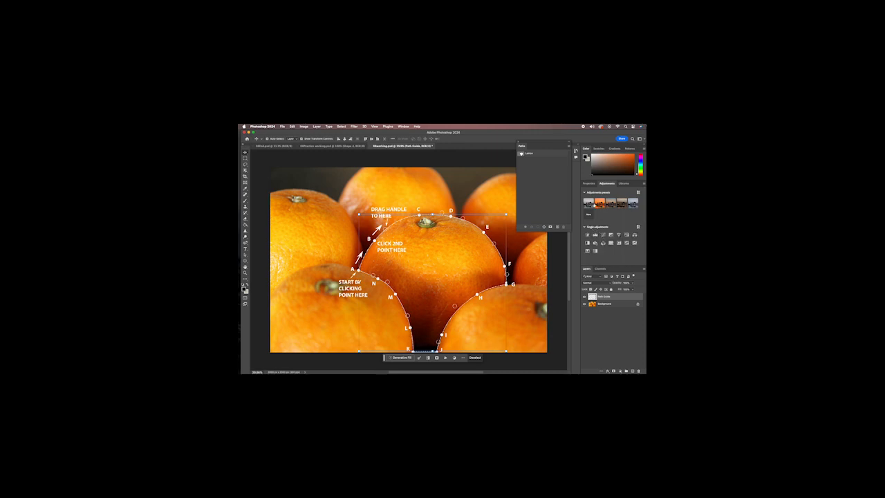
left_click(584, 193)
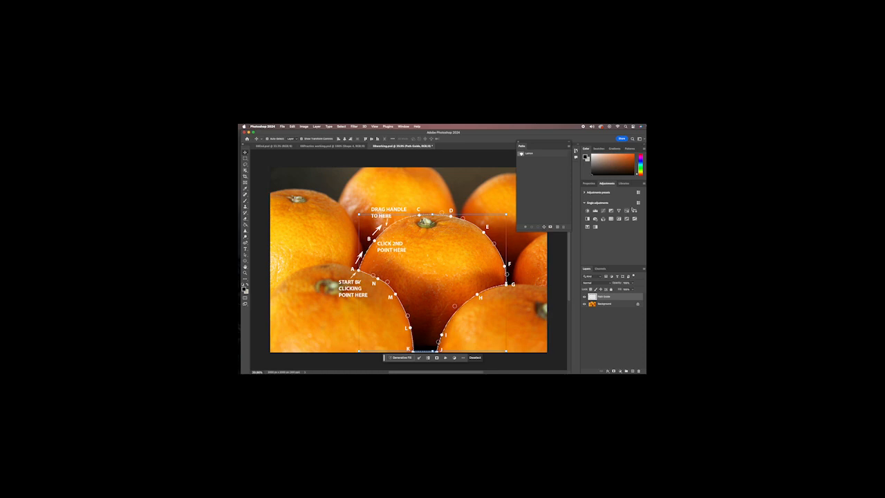
left_click(638, 203)
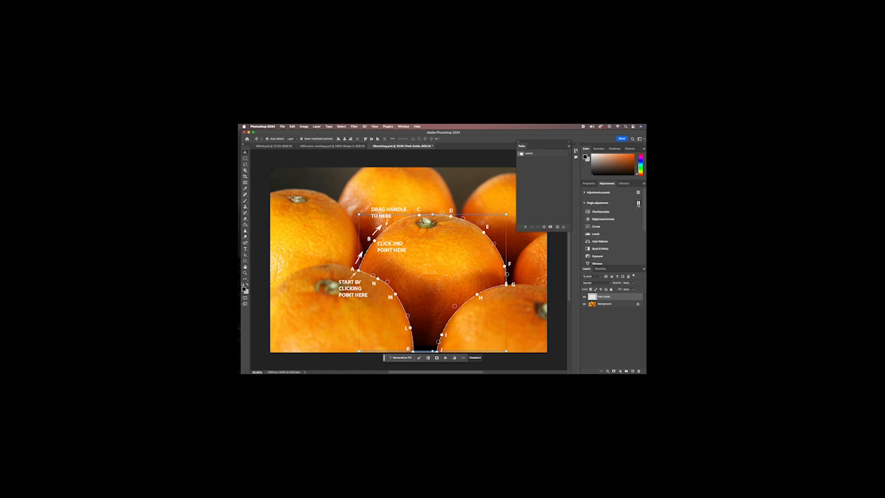
left_click(597, 211)
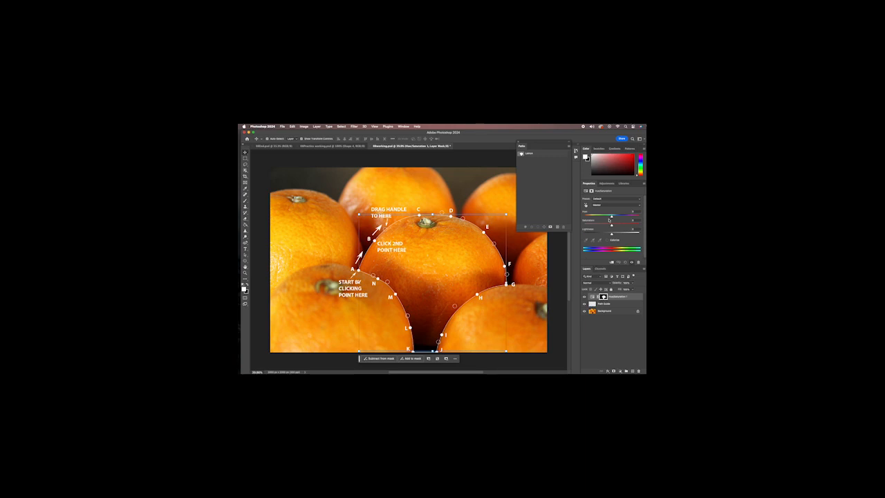
- Shift the adjustment's hue toward positive values until the central orange turns lemon yellow
left_click(611, 217)
left_click_drag(611, 217, 610, 216)
left_click_drag(611, 217, 616, 216)
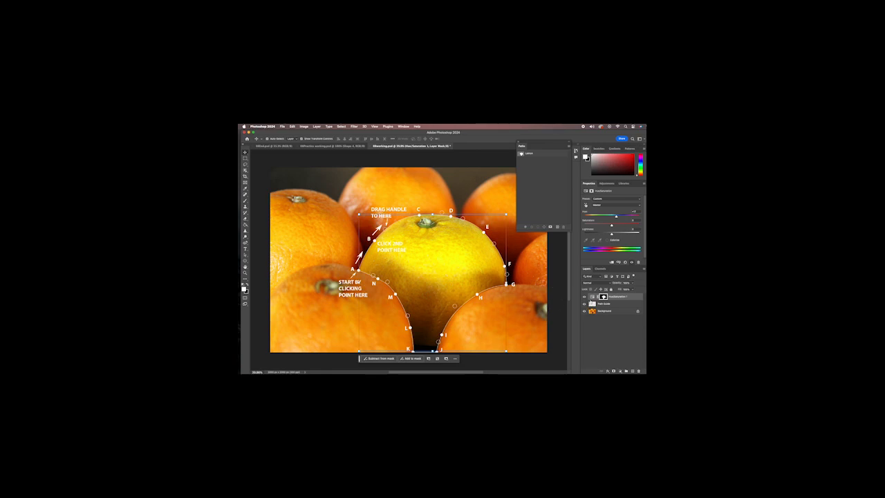
- Hide the Path Guide layer, deselect all layers, and dock the Paths panel with Layers and Channels, keeping the layer list displayed
left_click(585, 305)
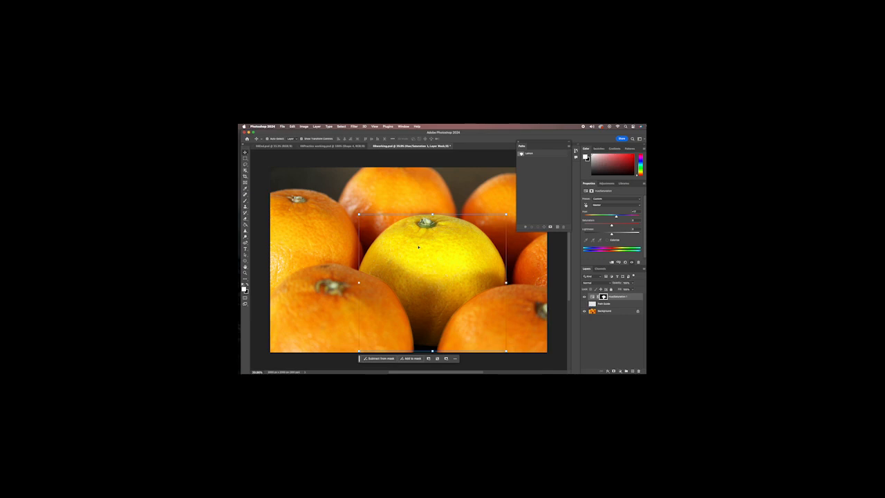
left_click(614, 327)
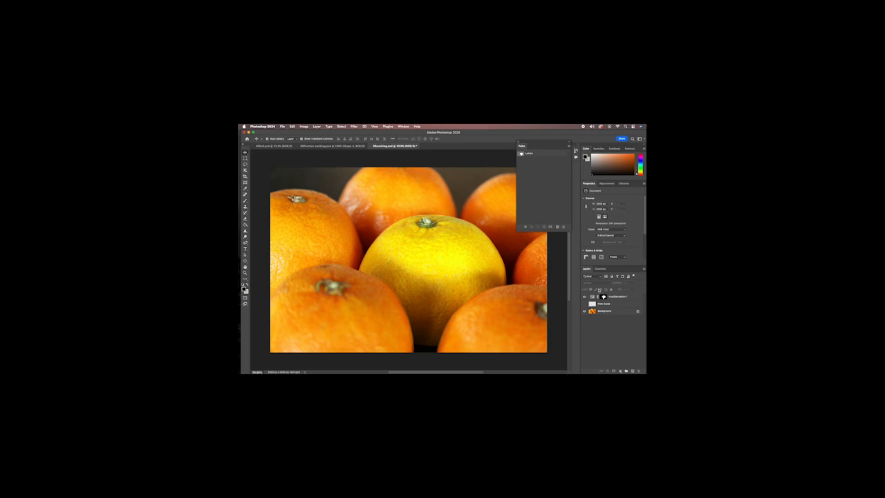
left_click_drag(530, 142, 611, 269)
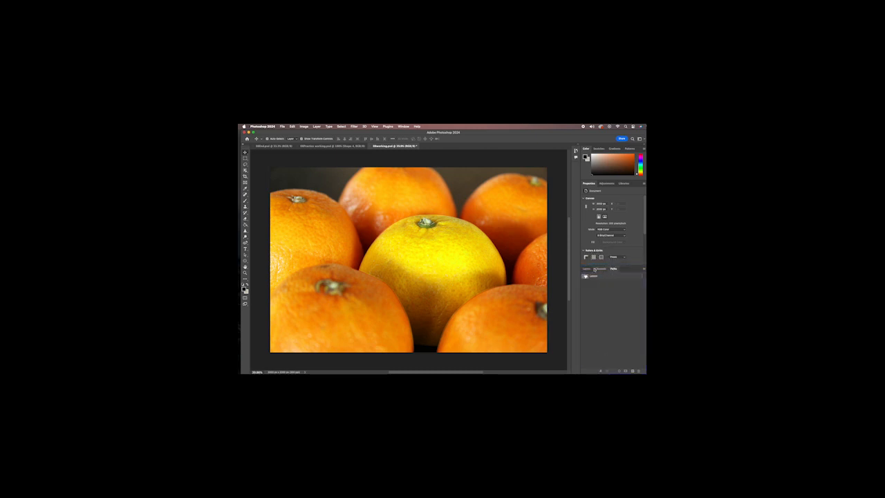
left_click(586, 268)
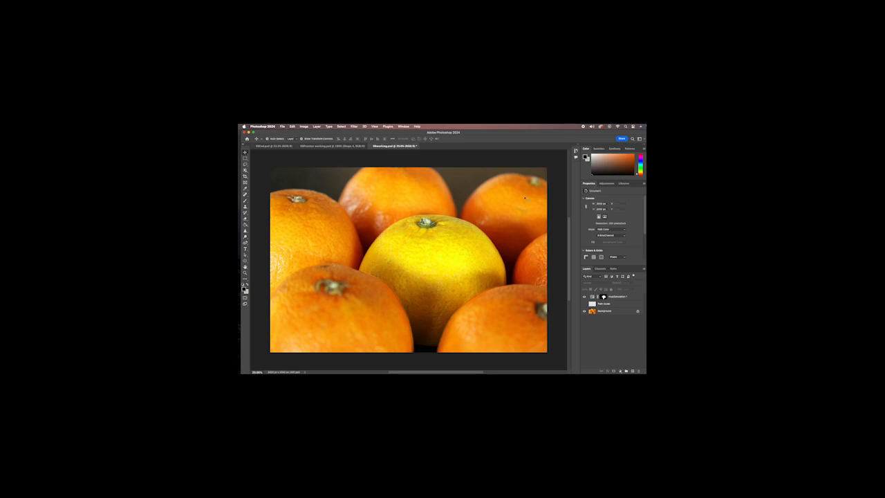
- Show the rulers, set their units to inches, and align the ruler origin with the photo's upper-left corner
left_click(402, 127)
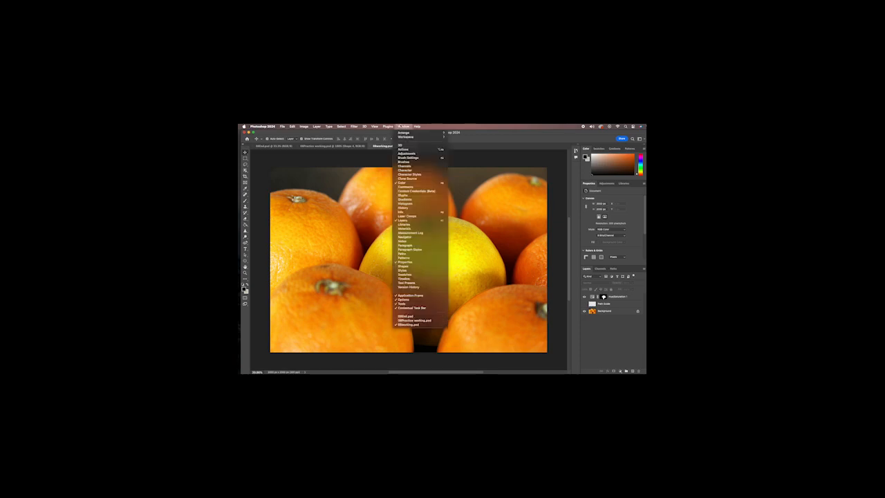
mouse_move(374, 127)
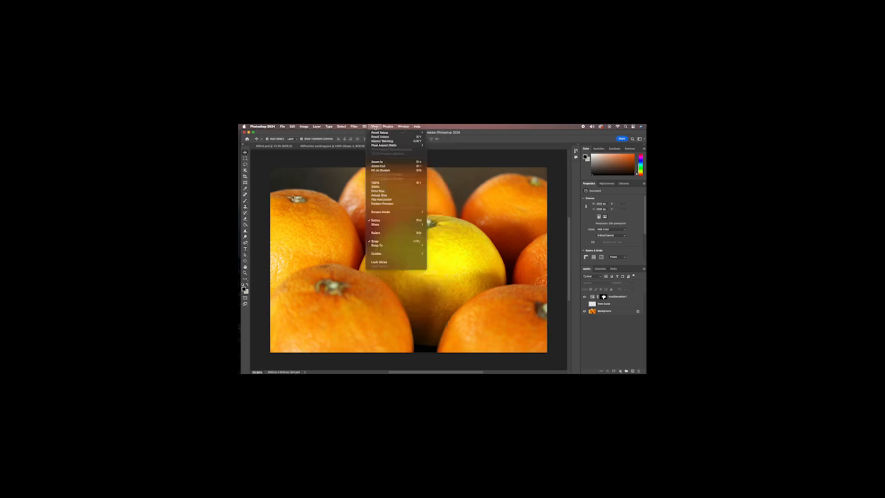
left_click(376, 234)
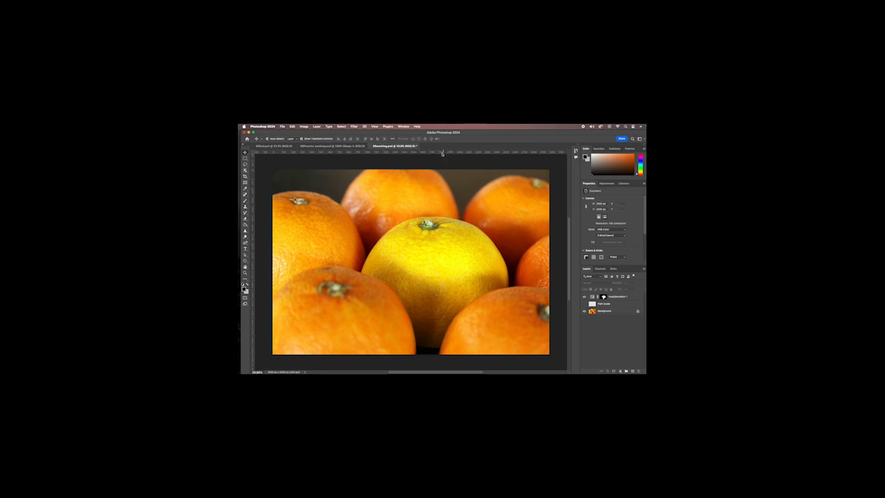
right_click(446, 152)
left_click(454, 160)
left_click_drag(253, 153, 273, 170)
- Place margin guides about 0.25 inch inside all four edges of the photo, redoing the lower one
left_click_drag(252, 240, 541, 244)
left_click_drag(306, 151, 311, 350)
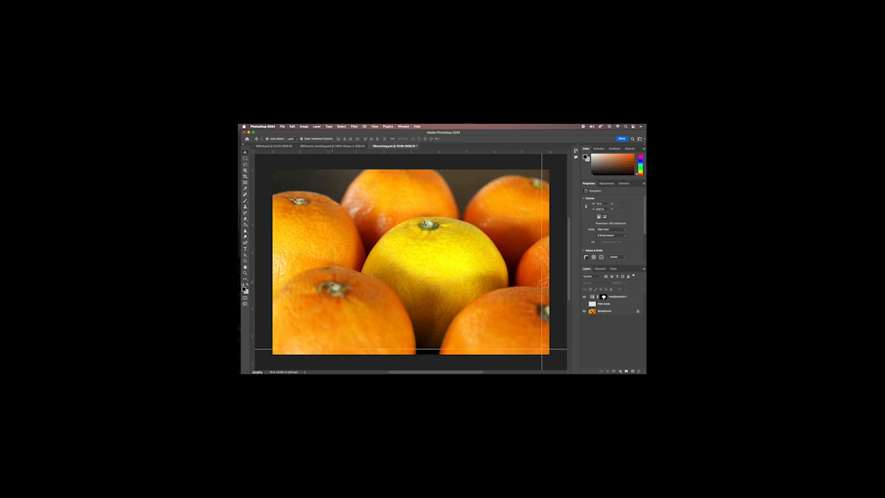
key("super+z")
left_click_drag(385, 154, 378, 347)
left_click_drag(253, 268, 279, 273)
left_click_drag(338, 152, 338, 175)
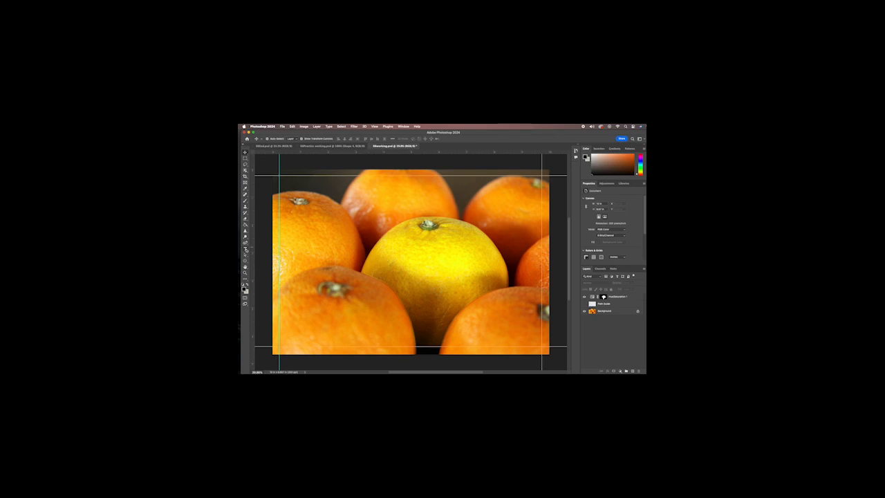
- Start a point text over the lower part of the yellow fruit and set its font to Arial Bold
left_click(245, 249)
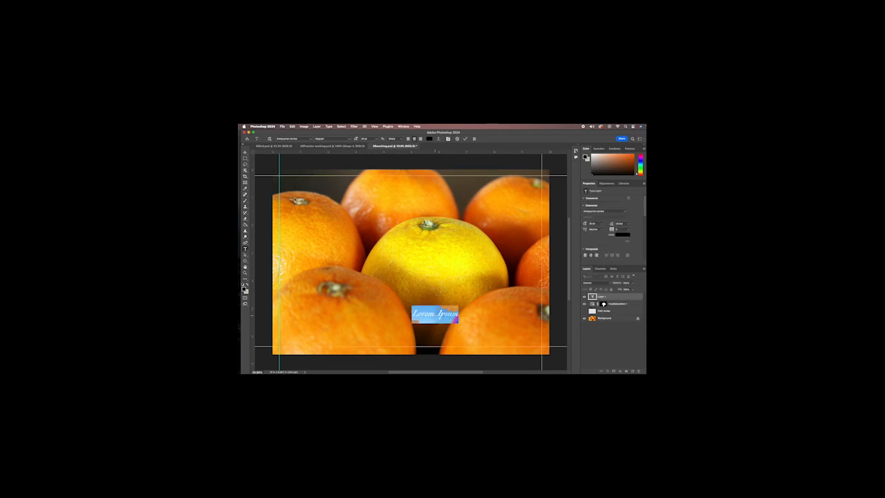
left_click(435, 316)
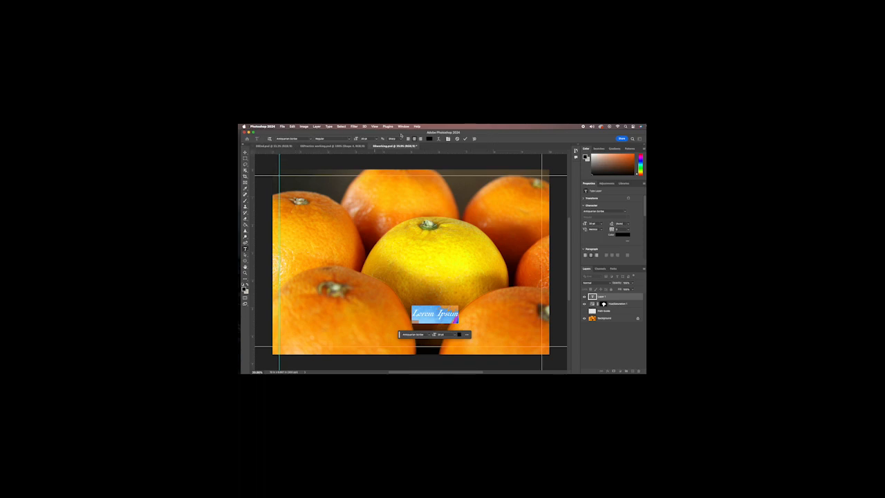
left_click(312, 139)
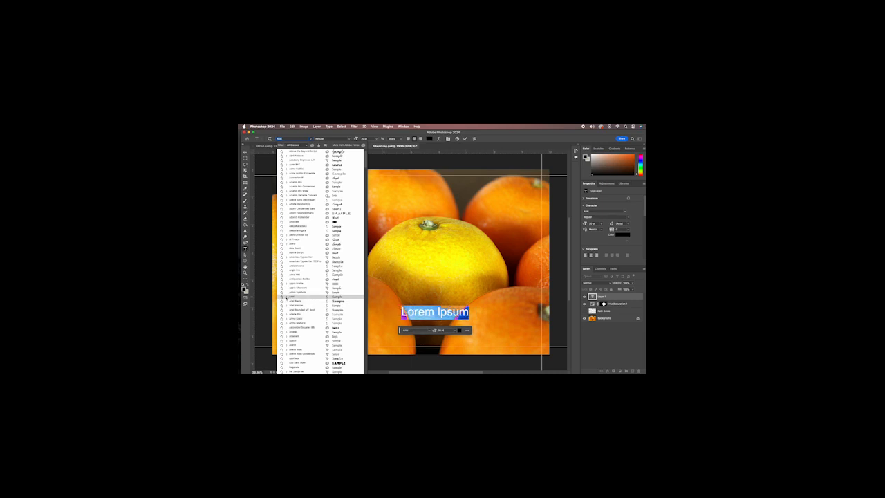
left_click(286, 297)
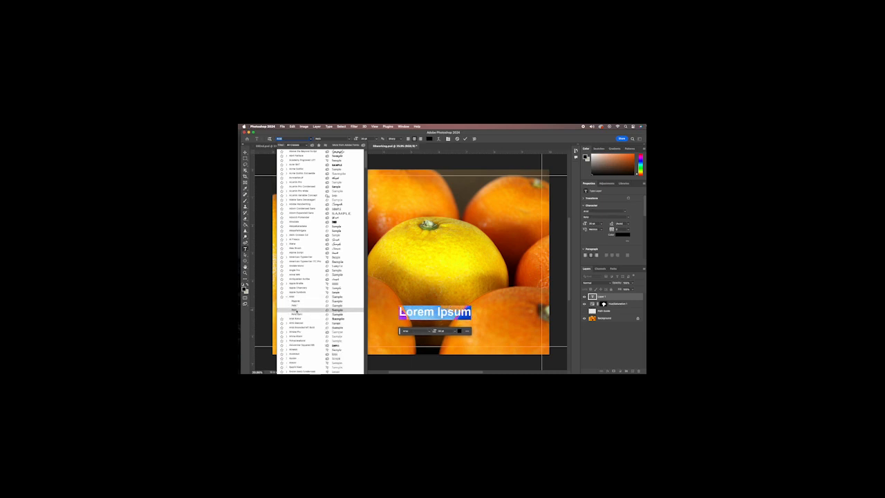
left_click(295, 311)
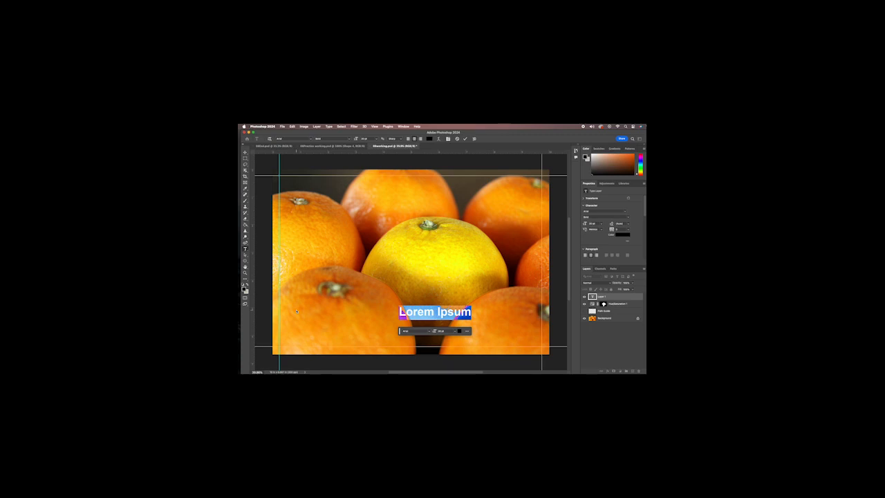
- Set the placeholder text's size to 55 pt and its colour to white
left_click(376, 139)
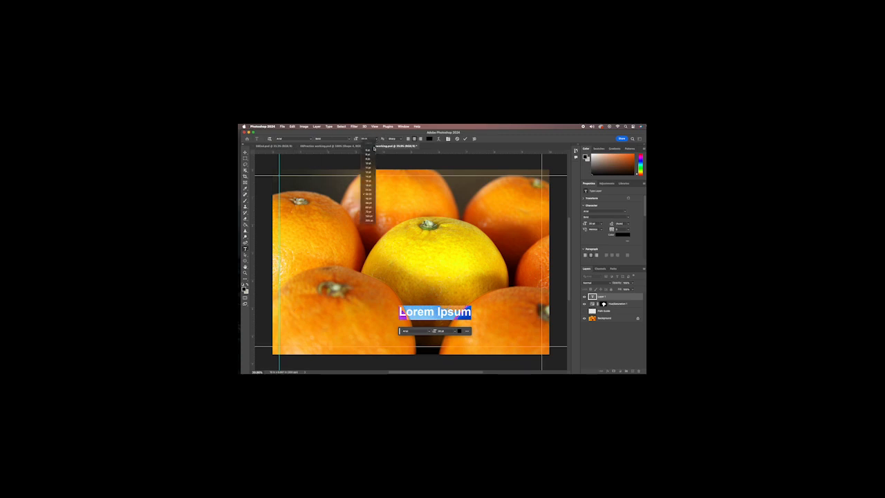
left_click(368, 206)
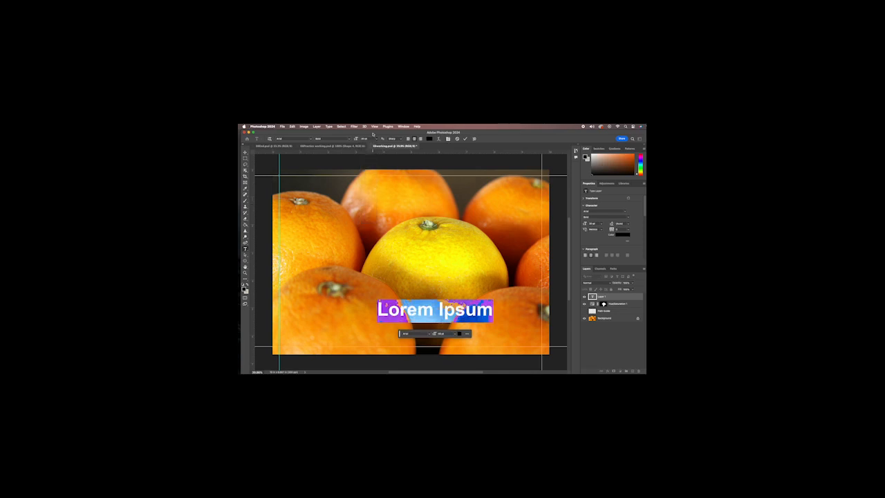
left_click(364, 138)
left_click(399, 141)
left_click(398, 140)
left_click(429, 139)
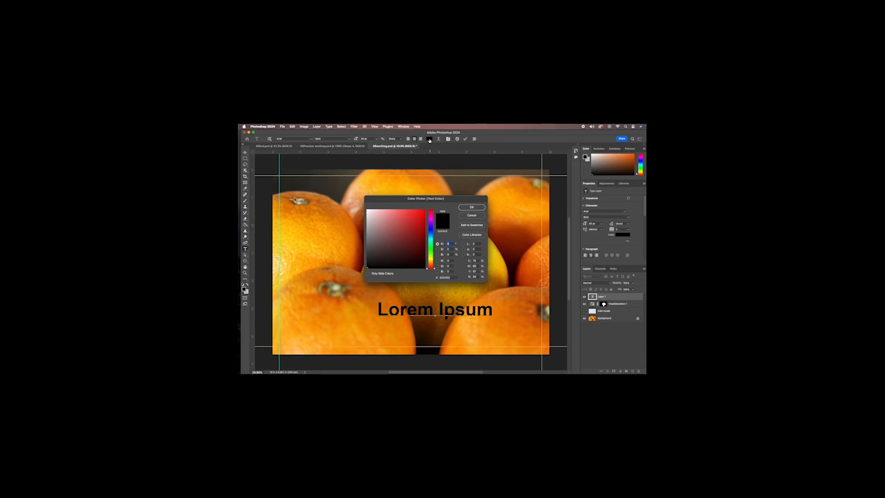
left_click_drag(396, 225, 364, 199)
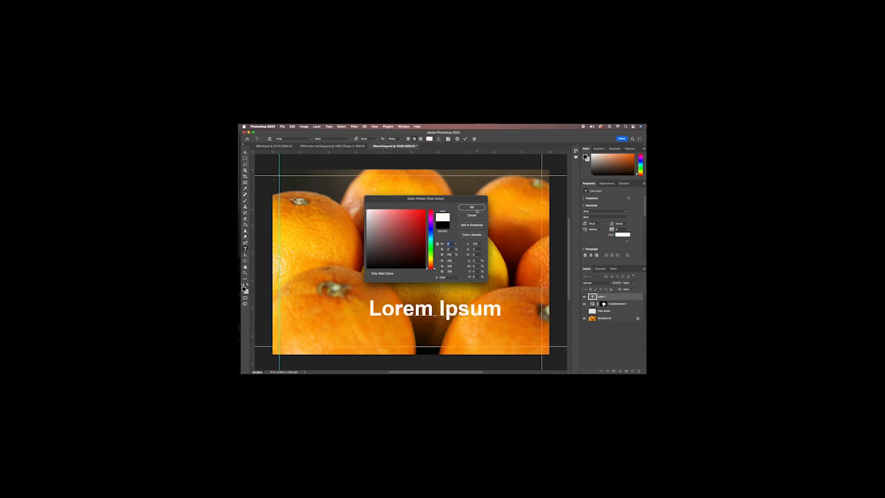
left_click(473, 207)
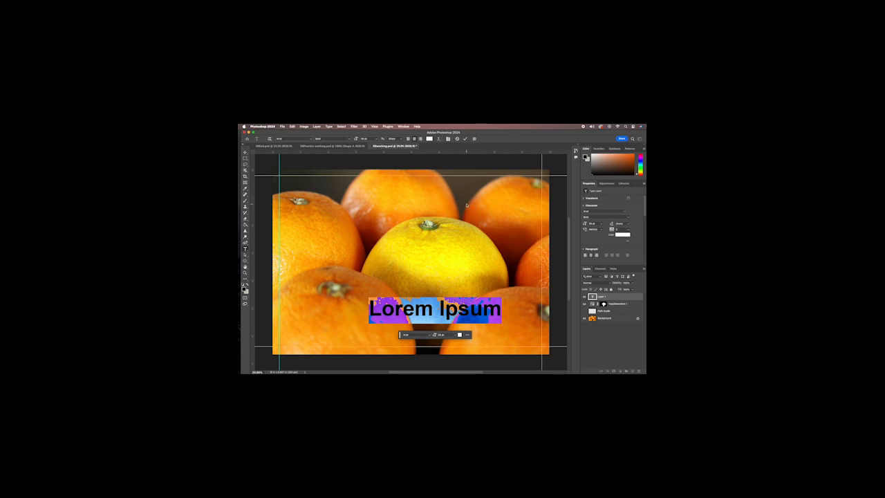
- Replace the placeholder text with "Citrus Lane Farms" and move it to the photo's lower-right area, just inside the margin guides
type("Citris")
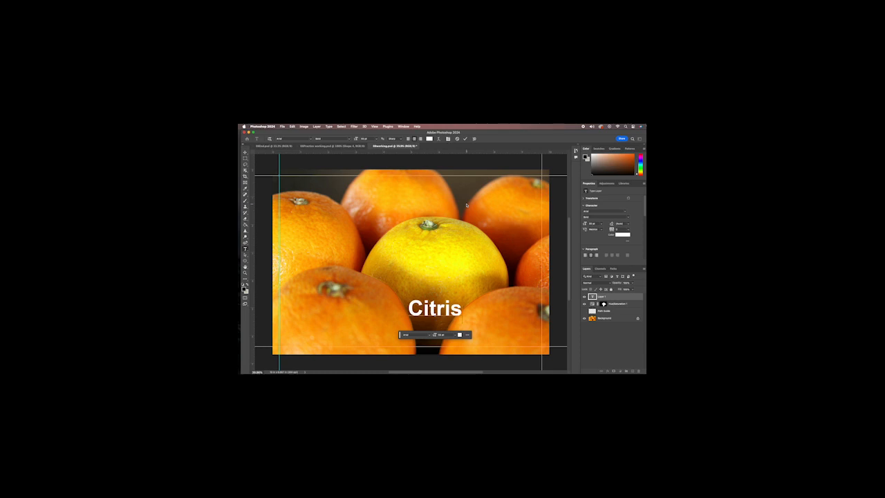
key("BackSpace")
type("us")
key("BackSpace")
key("BackSpace")
key("BackSpace")
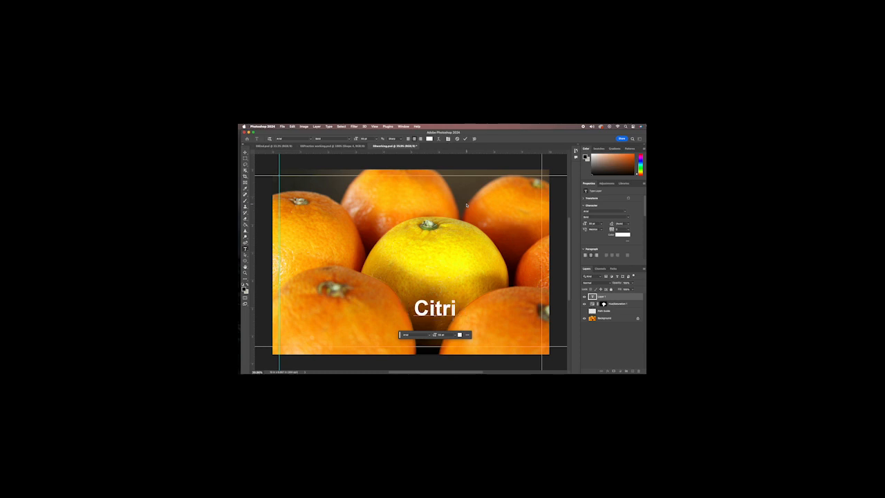
type("us")
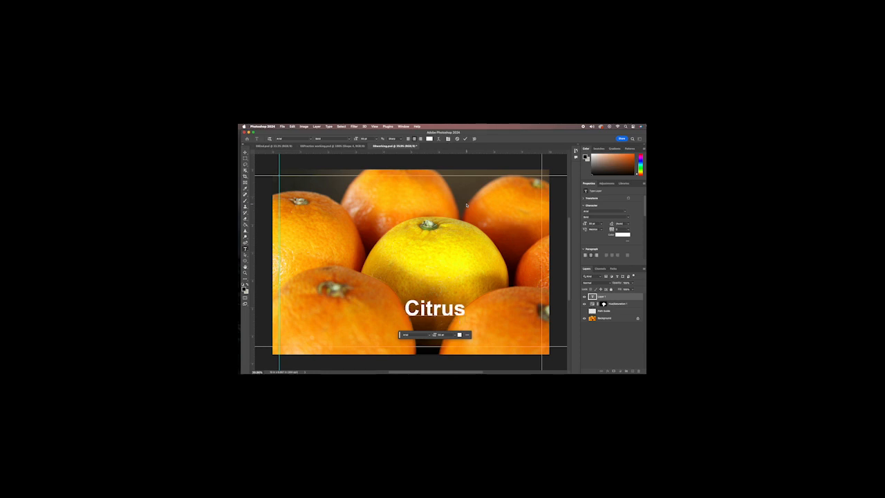
type(" Lane ")
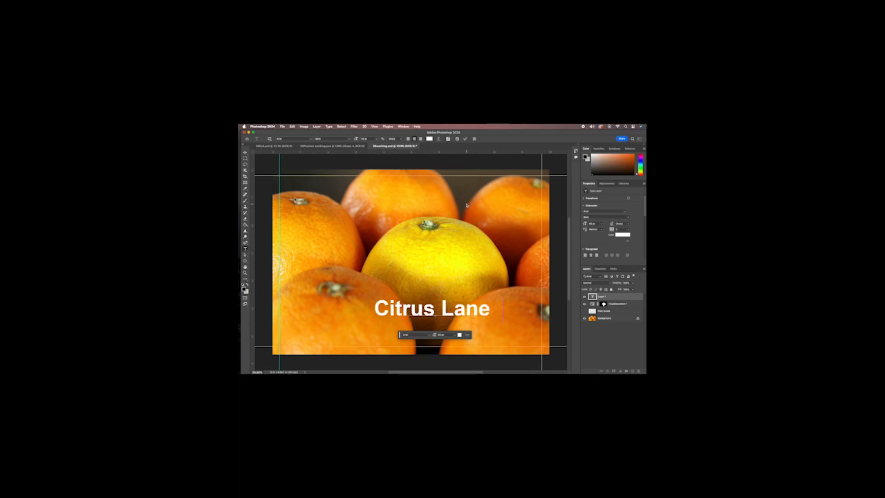
type("Farms")
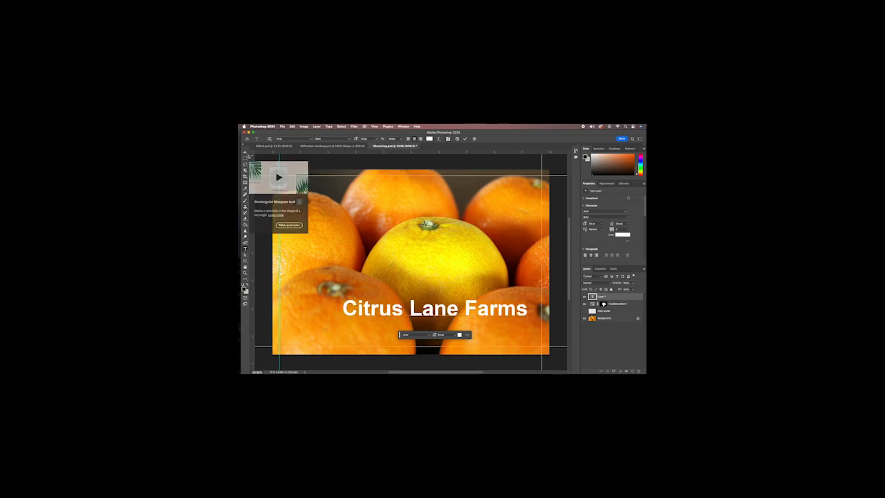
left_click(465, 139)
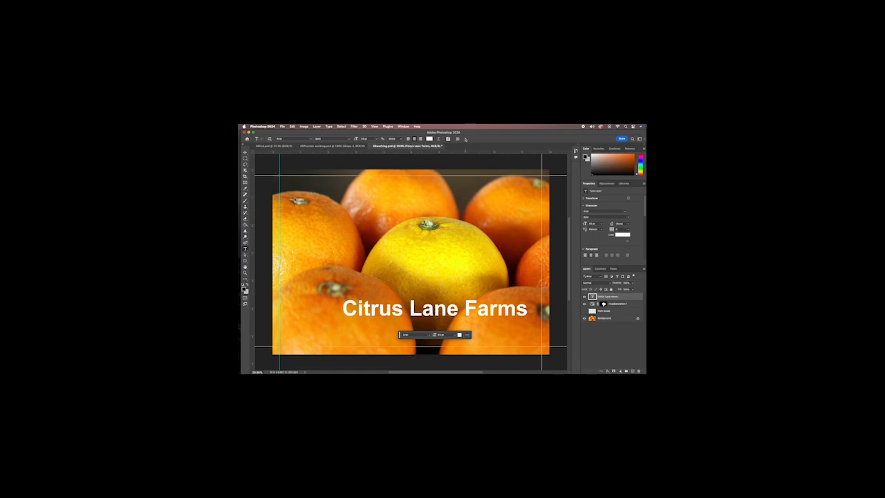
left_click(245, 152)
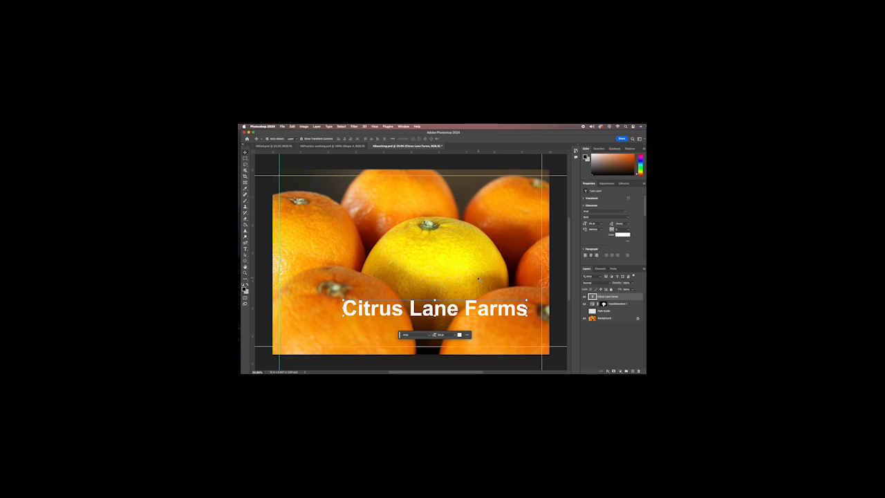
left_click_drag(488, 309, 501, 331)
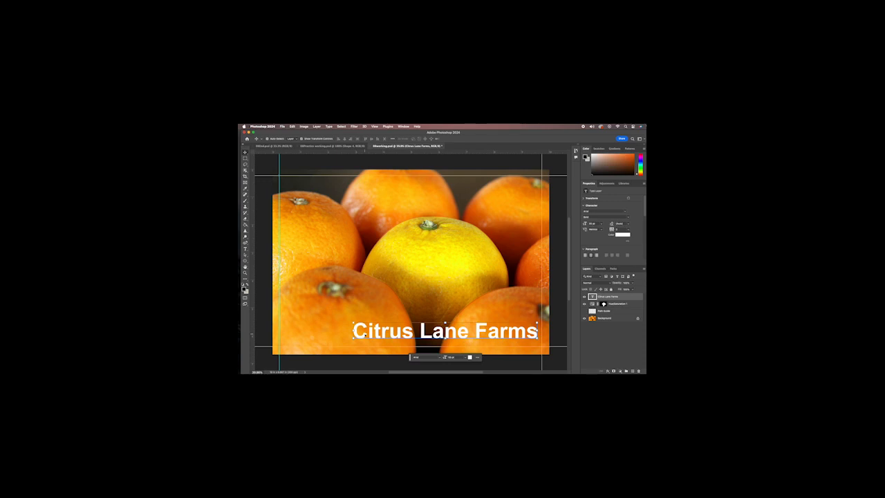
- Select the Citrus Lane Farms title text and set its tracking to -25
double_click(450, 331)
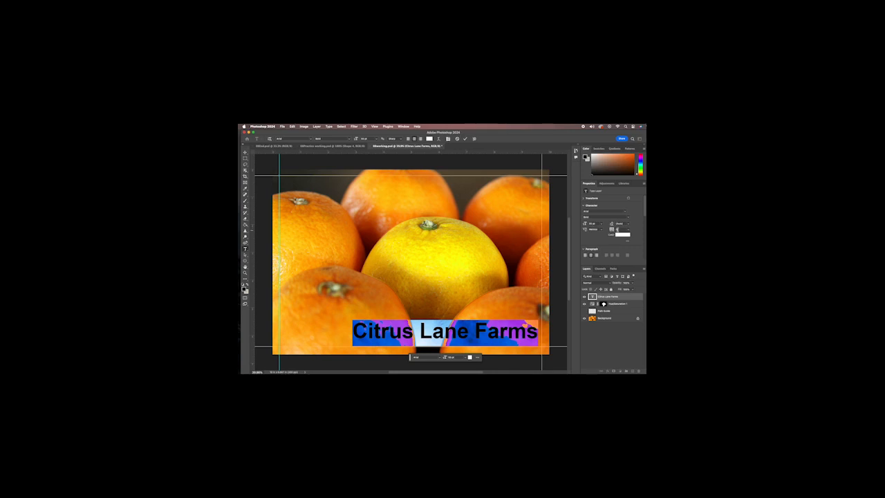
left_click(630, 231)
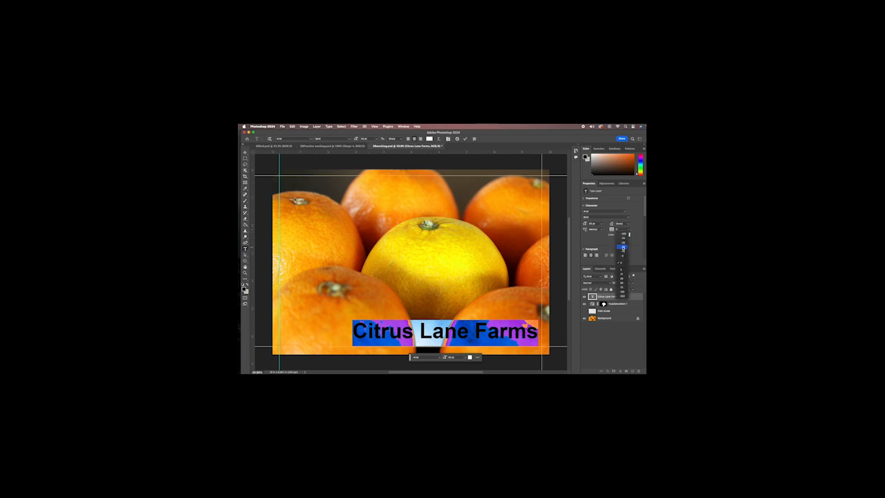
left_click(623, 247)
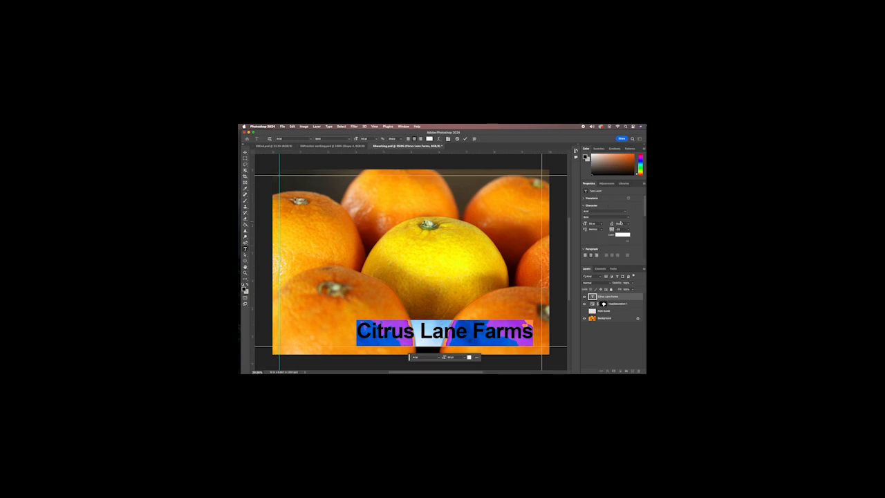
- Apply All Caps to the title and move it back inside the right and bottom margin guides
left_click_drag(644, 206, 644, 223)
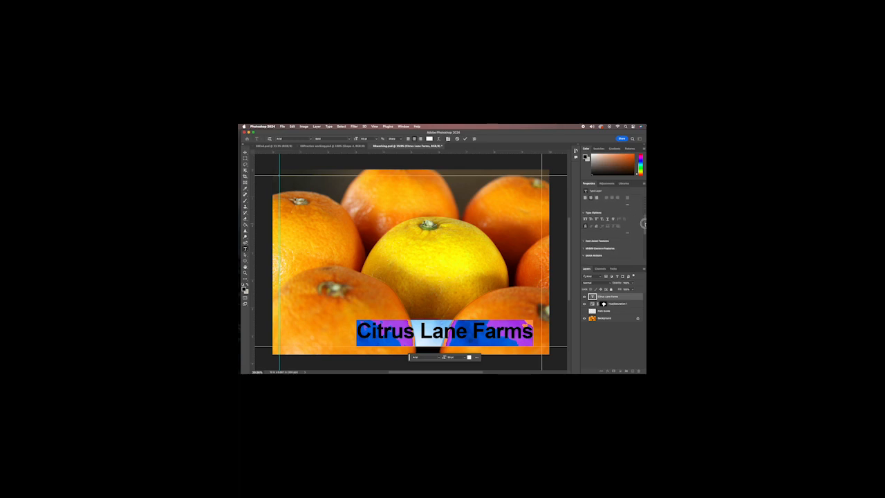
left_click(585, 219)
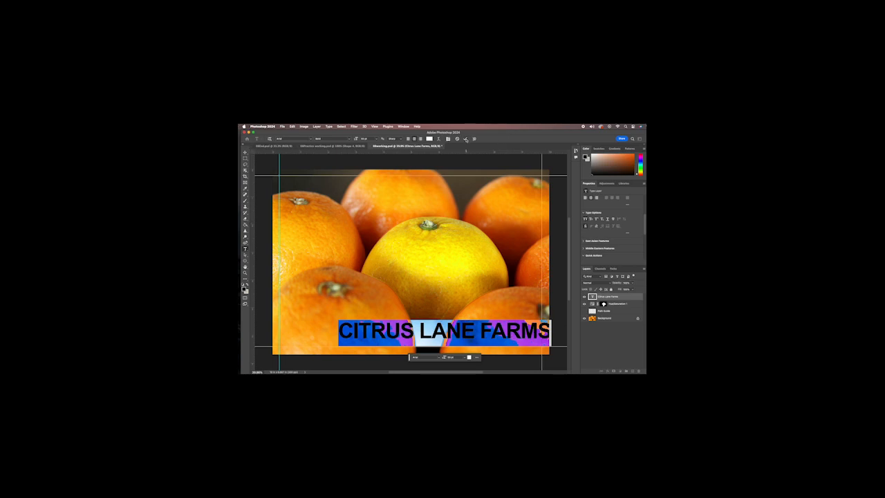
left_click(466, 139)
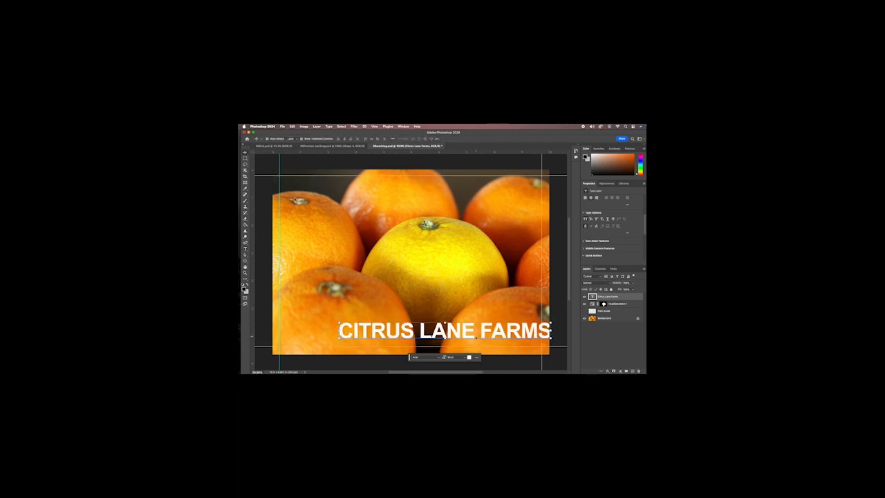
left_click_drag(467, 333, 453, 334)
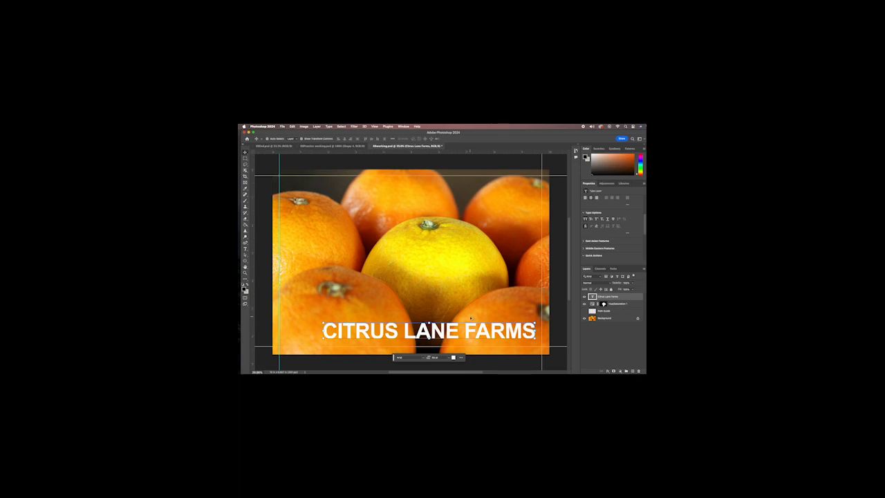
left_click_drag(470, 331, 473, 334)
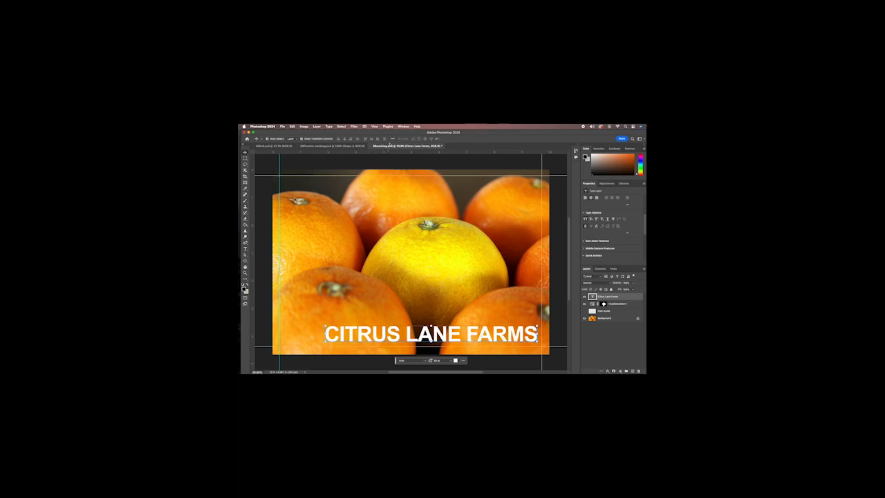
- Place the last flower shape from the Flowers shape presets in the photo's lower-left corner, beside the title
left_click(403, 127)
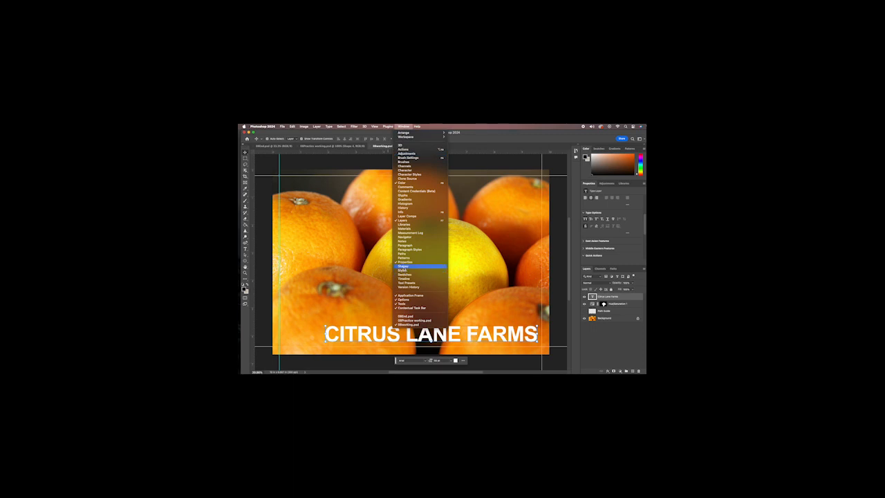
left_click(402, 266)
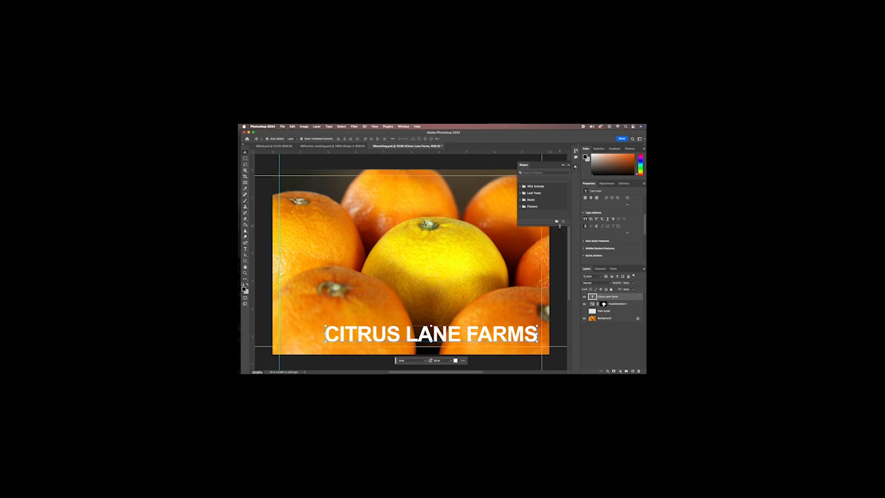
left_click_drag(560, 225, 561, 263)
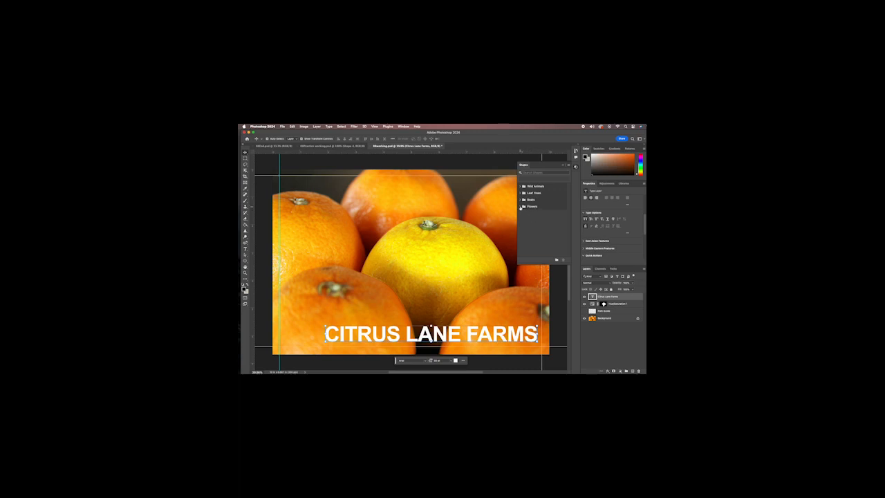
left_click(520, 206)
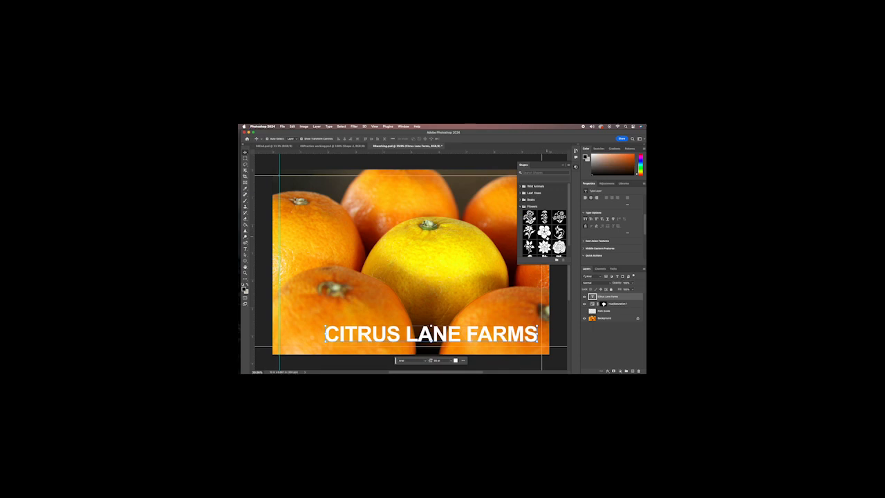
scroll(553, 228, "down", 2)
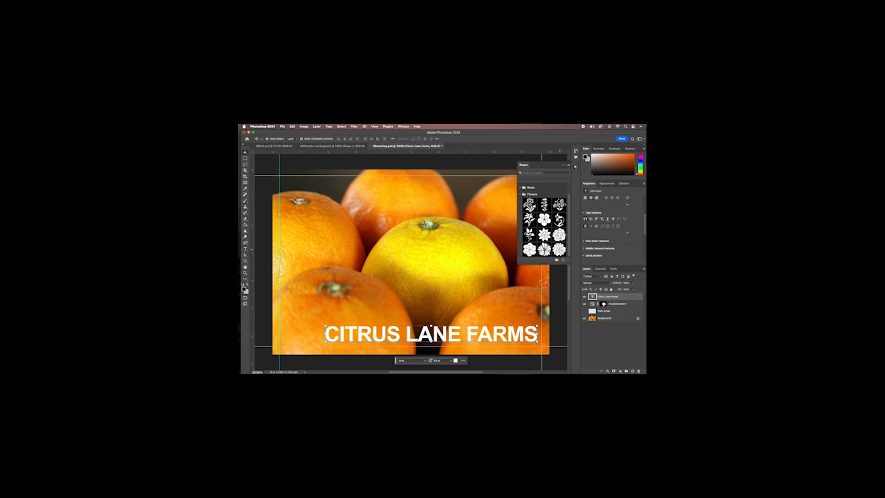
left_click_drag(559, 249, 301, 324)
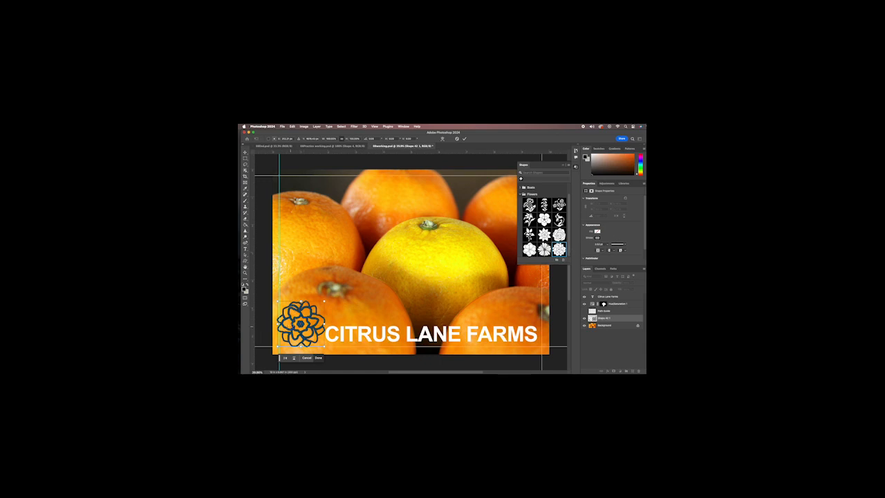
- Scale the flower shape to about 1.2 inches wide so it fits between the left margin guide and the title
left_click_drag(325, 301, 451, 226)
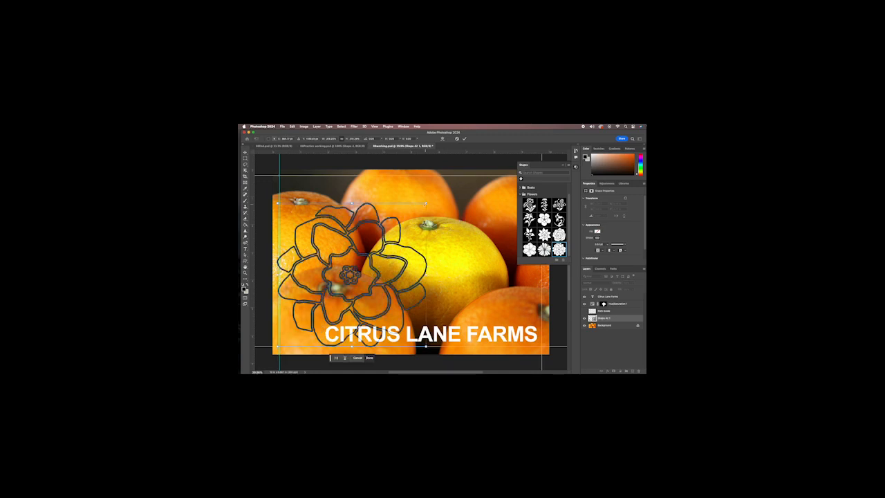
key("Return")
left_click_drag(277, 346, 302, 327)
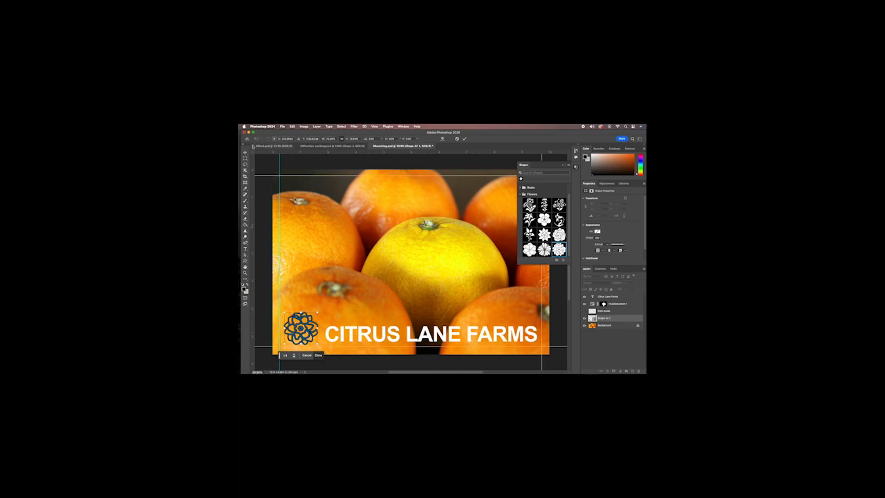
left_click(318, 355)
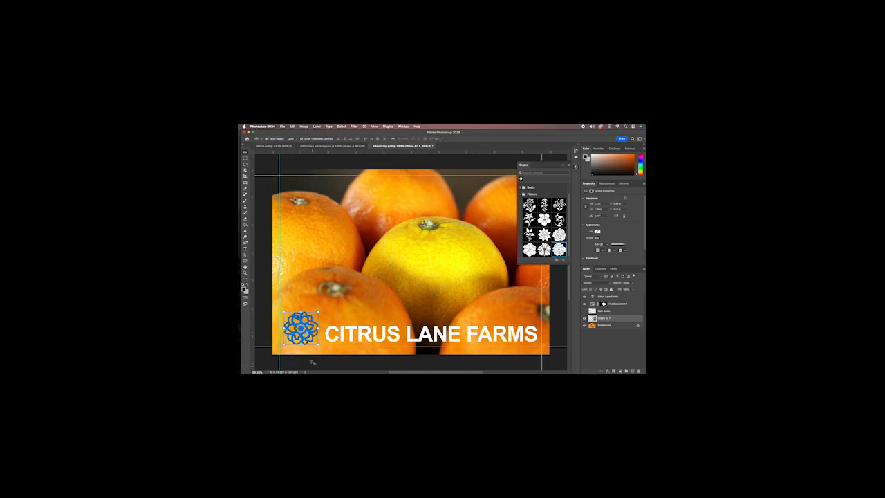
- Fill the flower shape with the RGB yellow swatch, remove its stroke, and switch to the Hue/Saturation layer
left_click(597, 232)
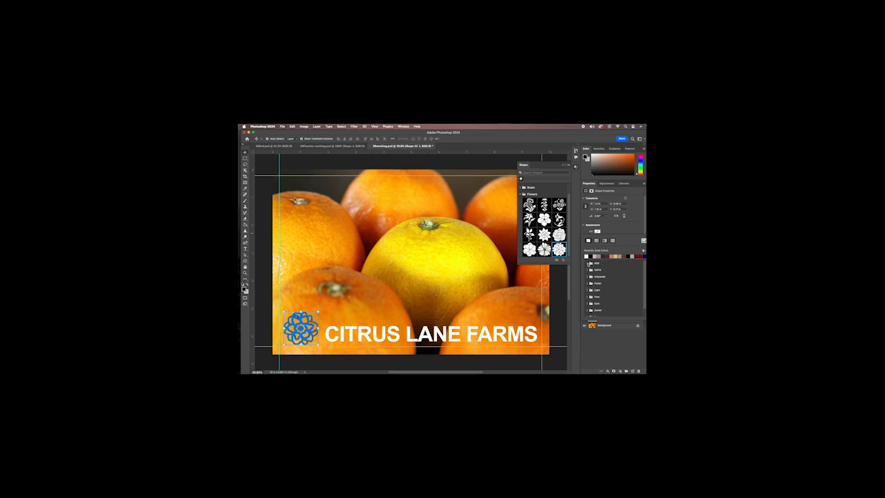
left_click(588, 264)
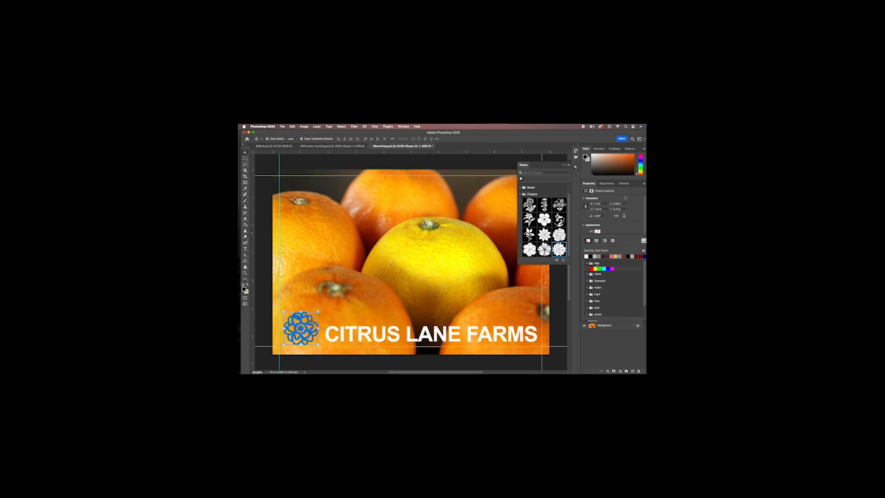
left_click(595, 268)
left_click(610, 229)
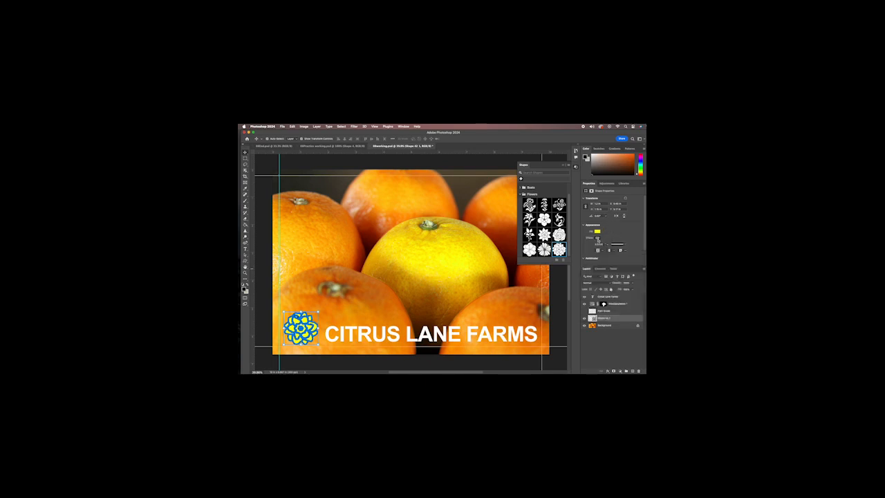
left_click(598, 239)
left_click(589, 248)
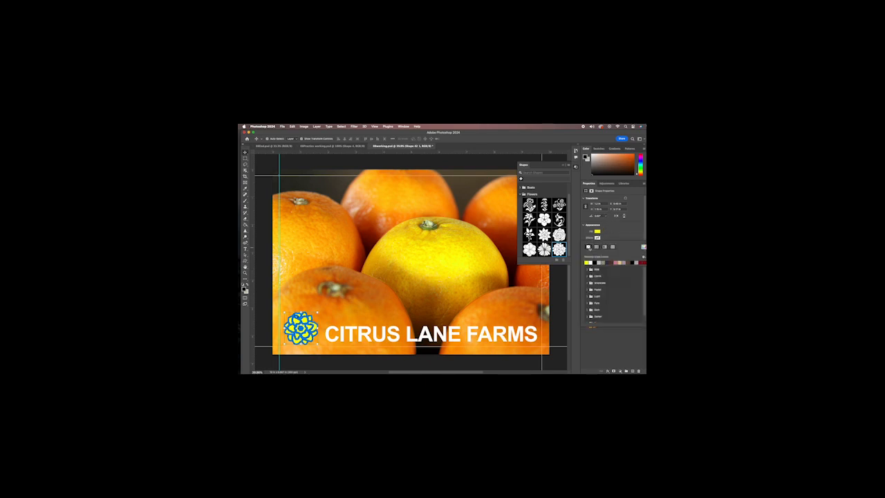
left_click(615, 233)
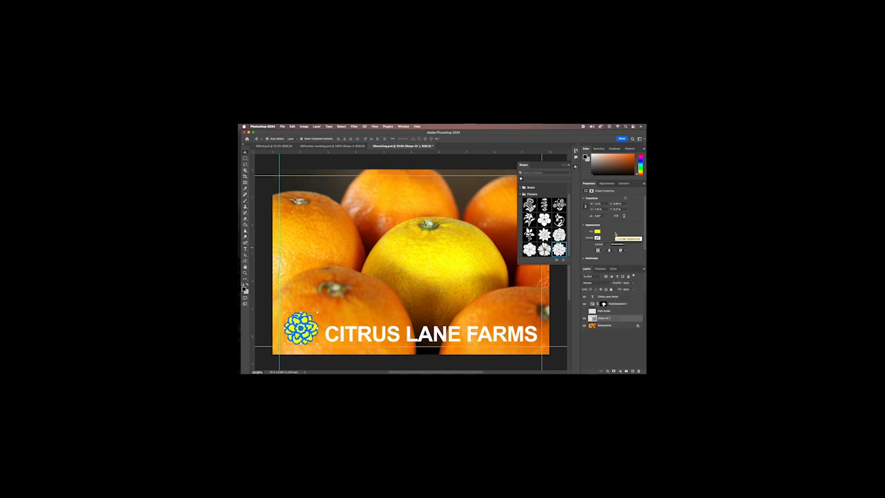
left_click(612, 303)
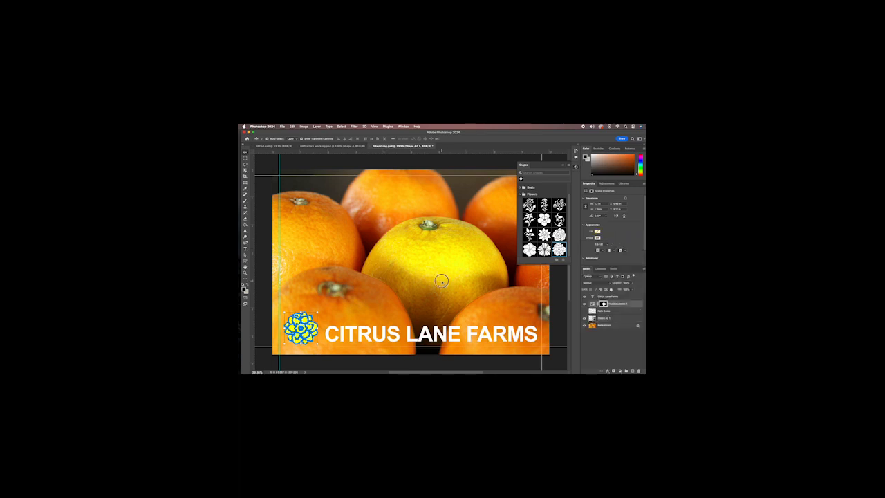
- Nudge the flower and the title so they line up along the lower margin, then deselect them and collapse the shape presets
left_click(299, 336)
left_click_drag(302, 325, 304, 327)
left_click_drag(367, 341, 365, 339)
left_click_drag(302, 327, 298, 329)
key("alt+BackSpace")
left_click_drag(302, 331, 299, 329)
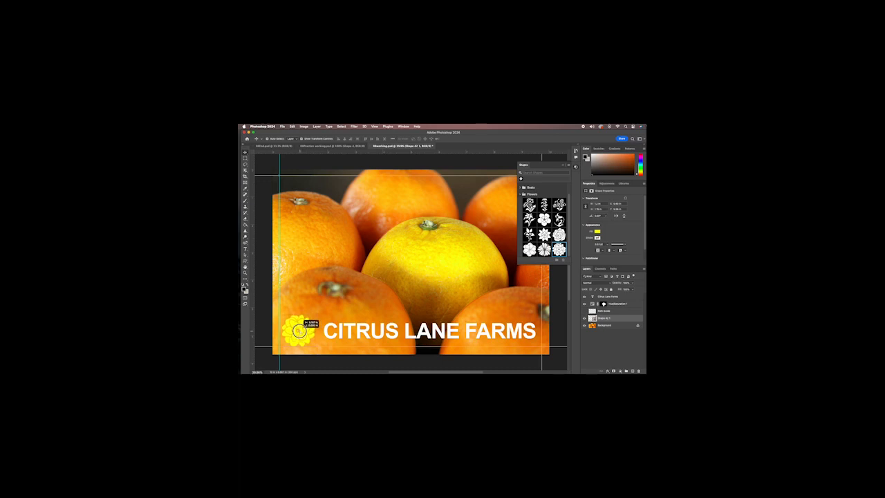
left_click(449, 319)
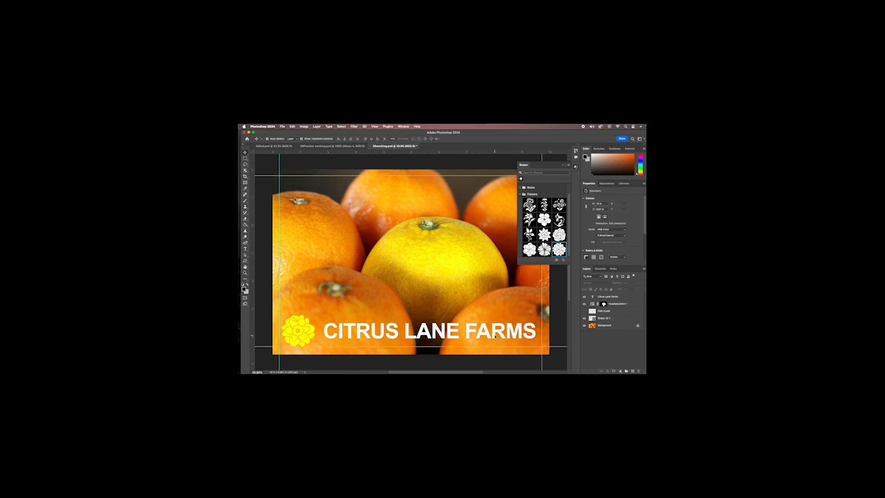
left_click(563, 166)
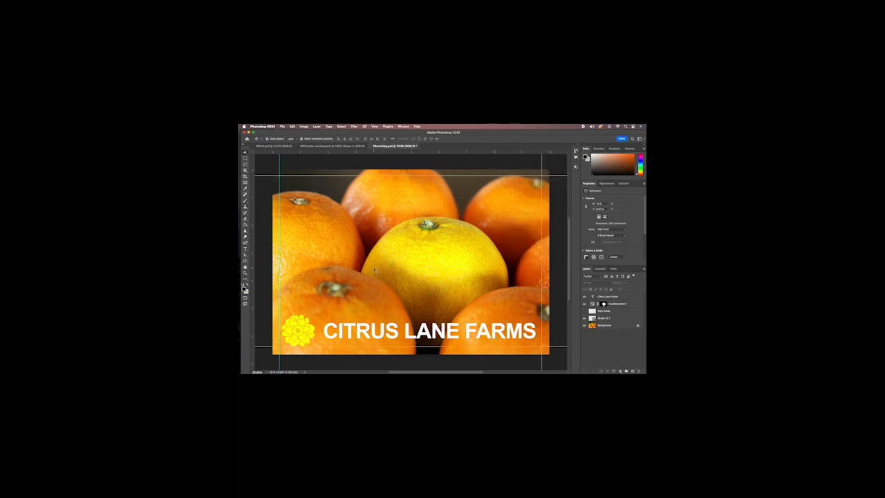